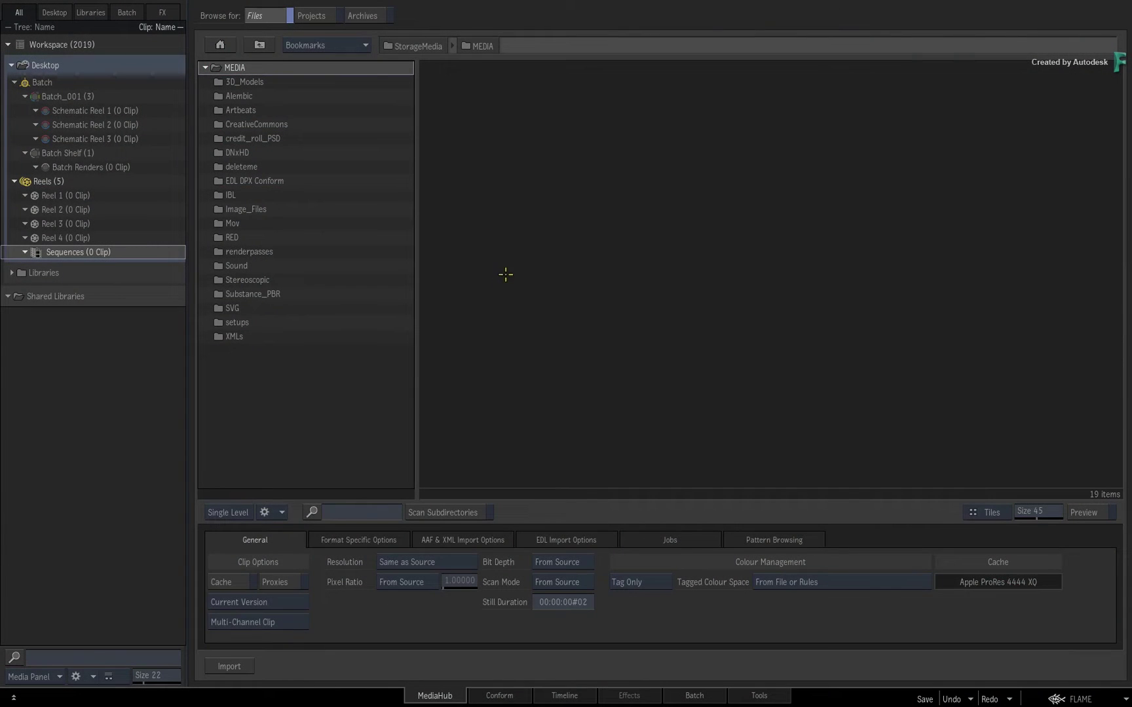
# Step: Browse Image_Files with subfolder clips listed, then open the Mov folder
pyautogui.doubleClick(317, 206)
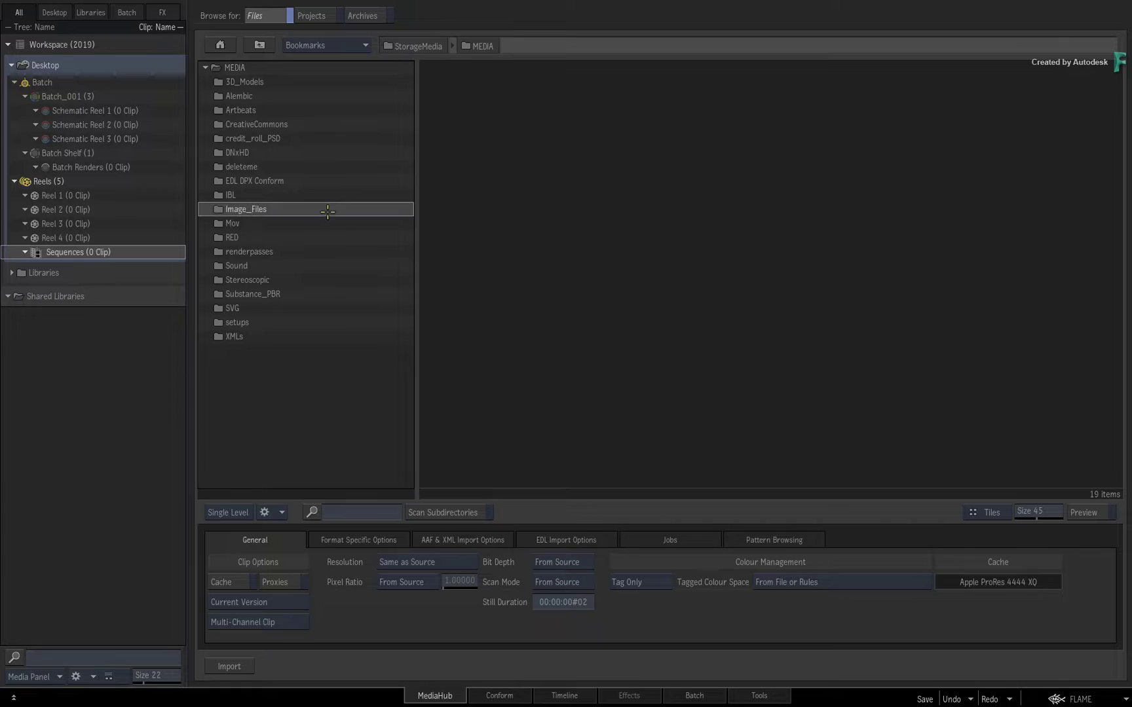
pyautogui.click(440, 510)
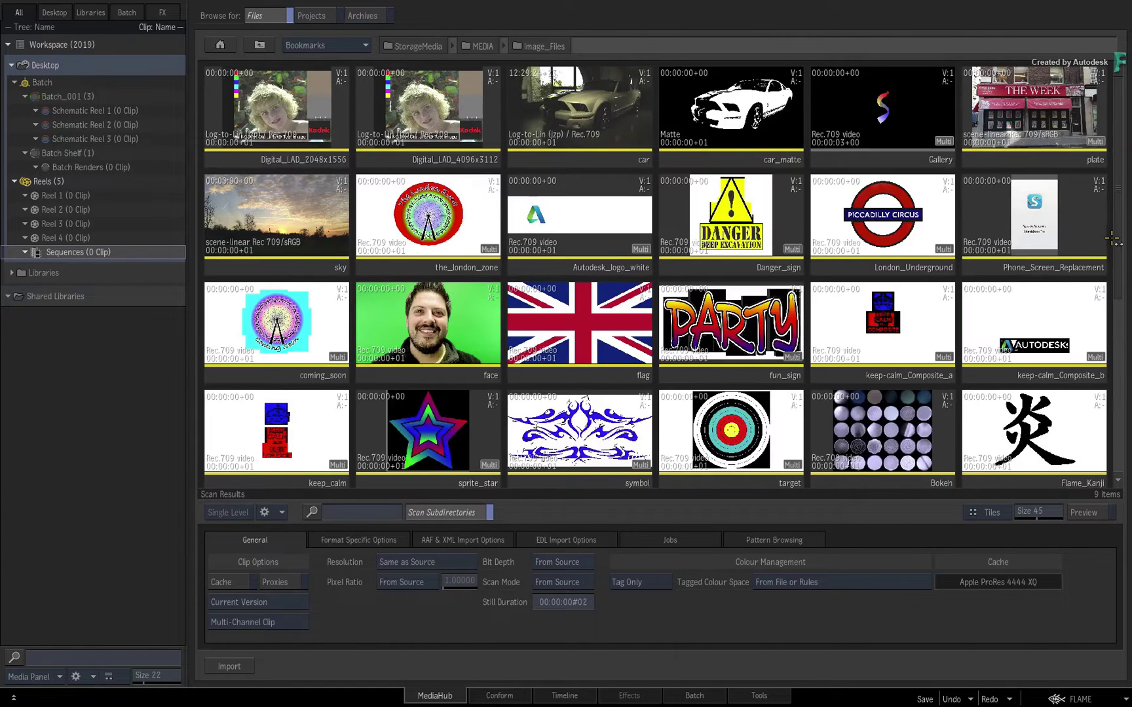
pyautogui.scroll(-2, 1106, 230)
pyautogui.scroll(-5, 1105, 230)
pyautogui.scroll(7, 1103, 217)
pyautogui.click(261, 44)
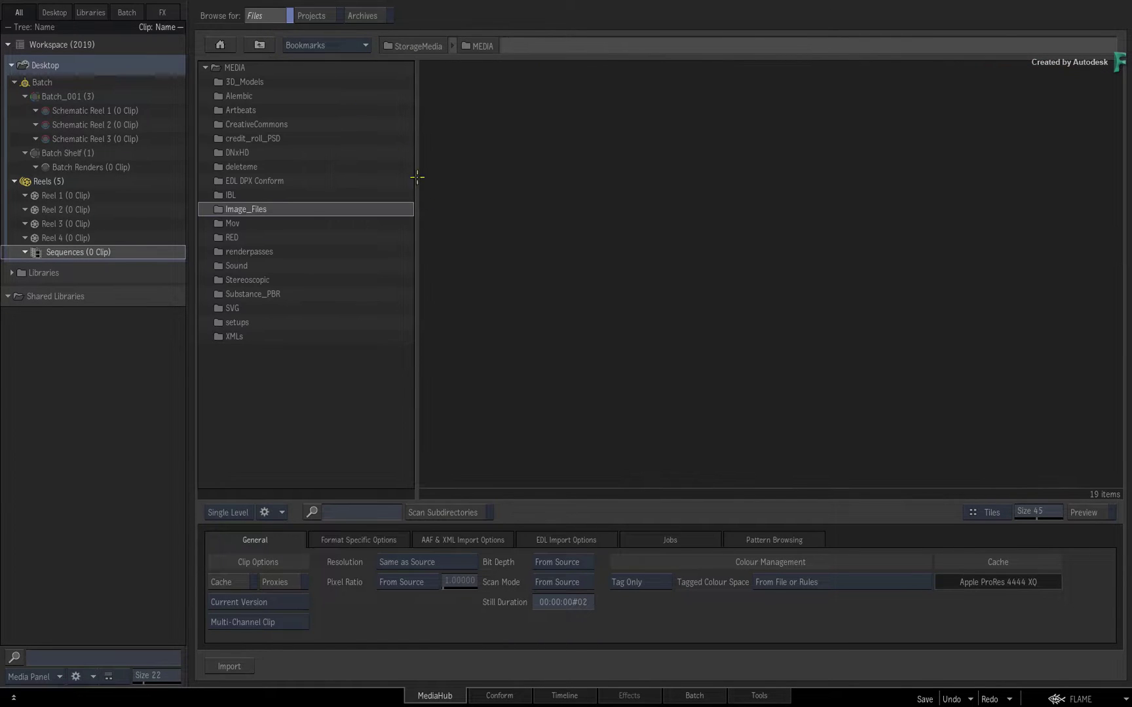
pyautogui.doubleClick(276, 223)
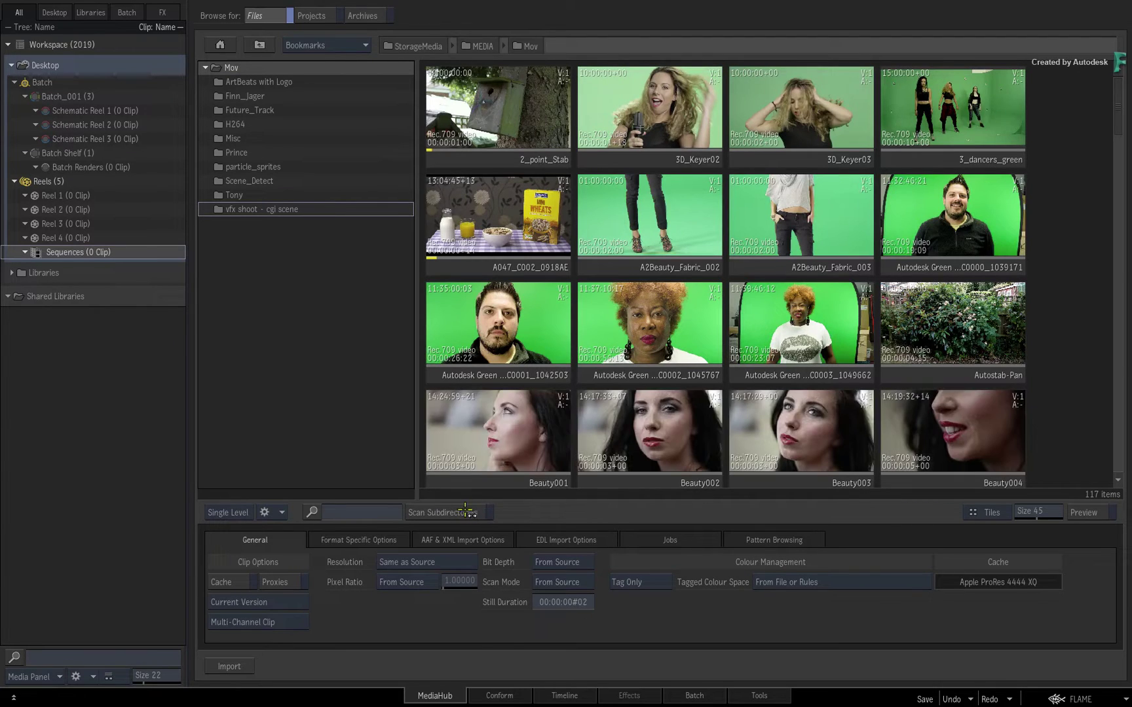
# Step: Preview clips A047_C002_0918AE, Beauty002 and Bus 002 in the viewer
pyautogui.click(1084, 511)
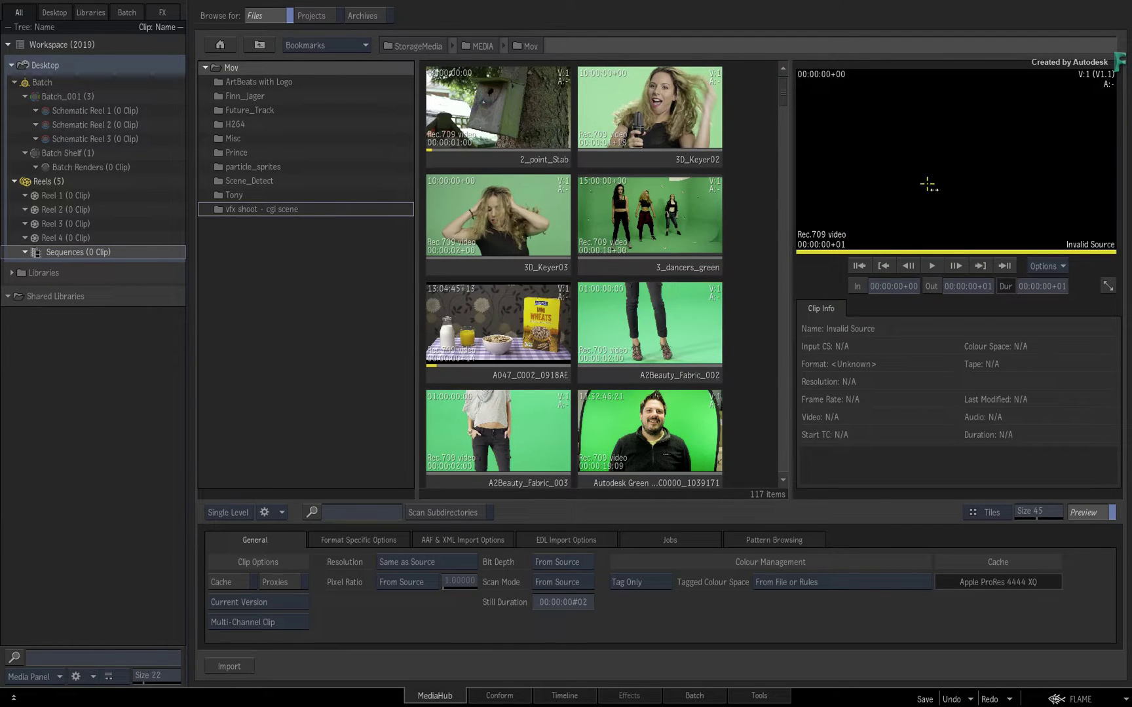
pyautogui.click(505, 328)
pyautogui.scroll(-3, 779, 132)
pyautogui.scroll(-3, 778, 133)
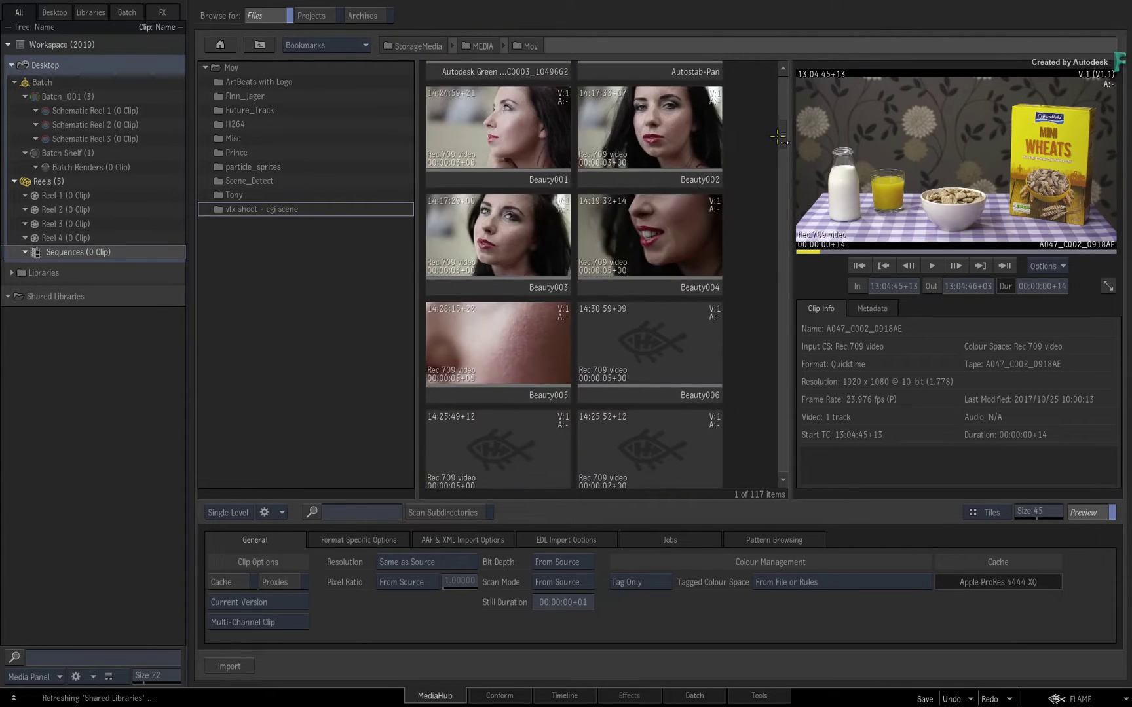
pyautogui.click(691, 116)
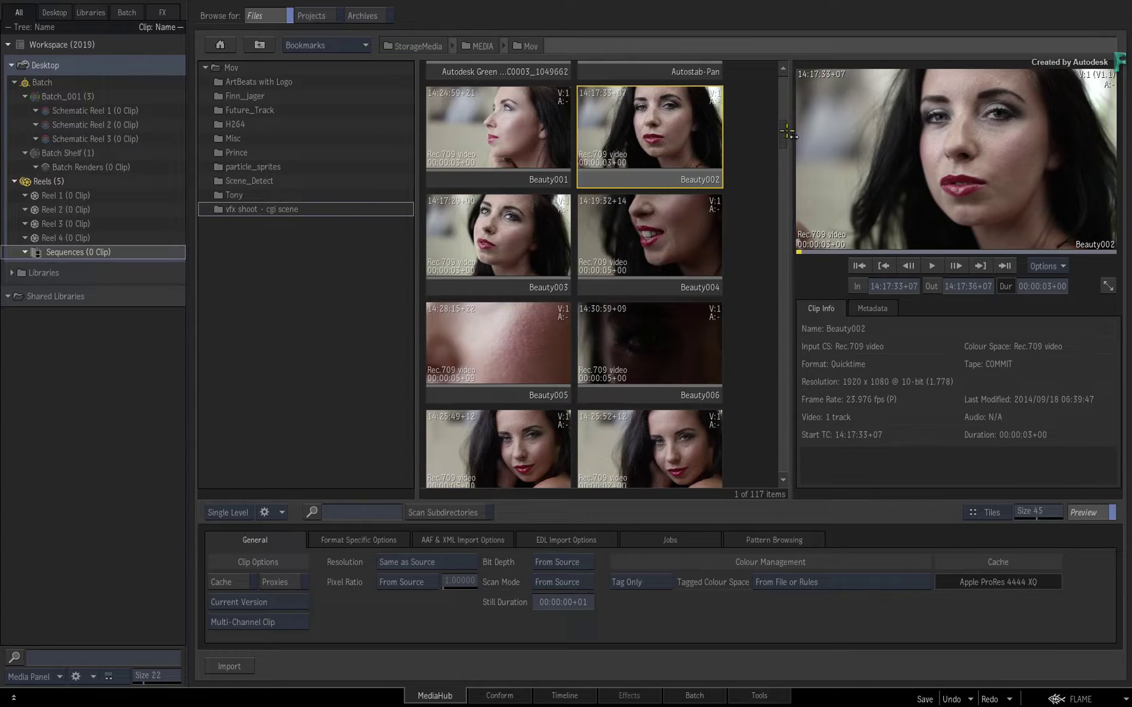
pyautogui.scroll(-3, 787, 132)
pyautogui.scroll(-3, 778, 160)
pyautogui.scroll(-3, 769, 203)
pyautogui.scroll(-3, 762, 249)
pyautogui.click(606, 237)
pyautogui.click(526, 228)
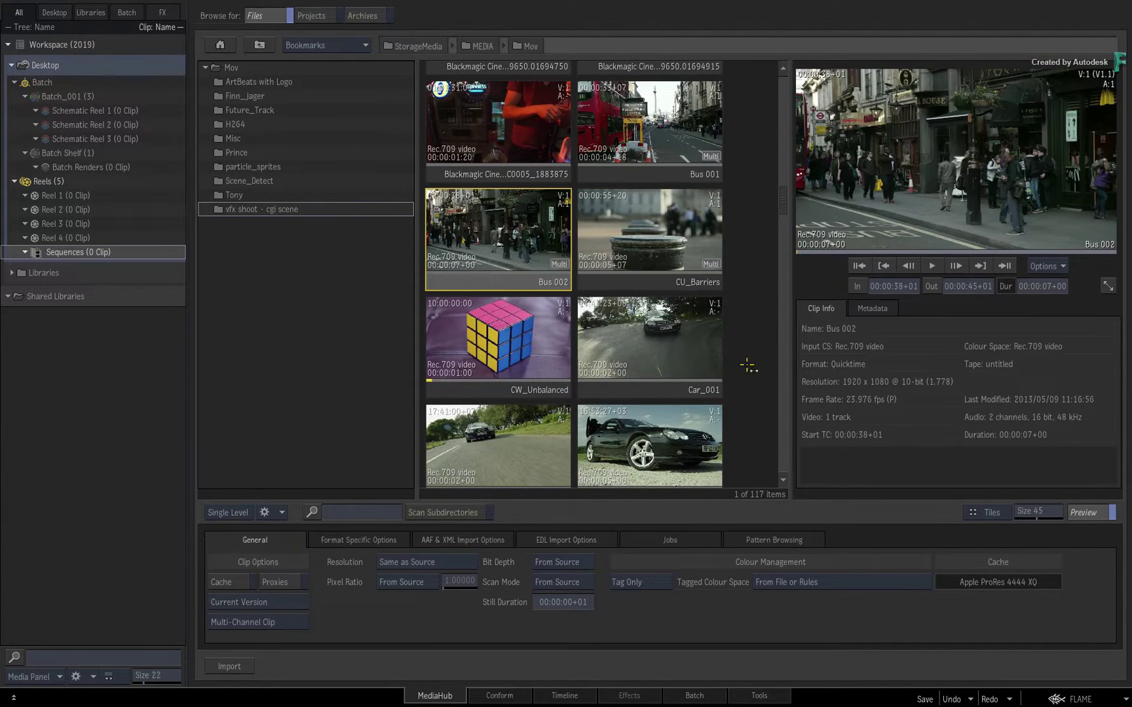
# Step: Inspect metadata and clip info for Bus 002 and Car_001, then close the preview
pyautogui.click(881, 310)
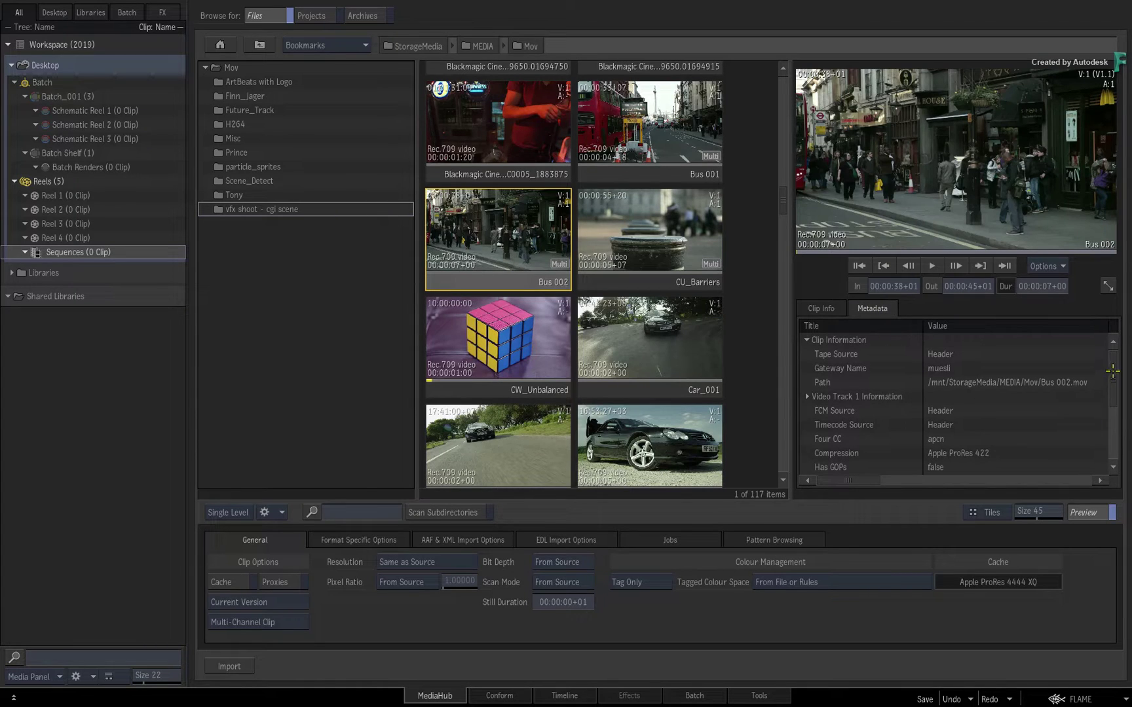
pyautogui.moveTo(1113, 371)
pyautogui.mouseDown()
pyautogui.moveTo(1115, 424)
pyautogui.moveTo(1117, 335)
pyautogui.mouseUp()
pyautogui.click(827, 308)
pyautogui.click(651, 341)
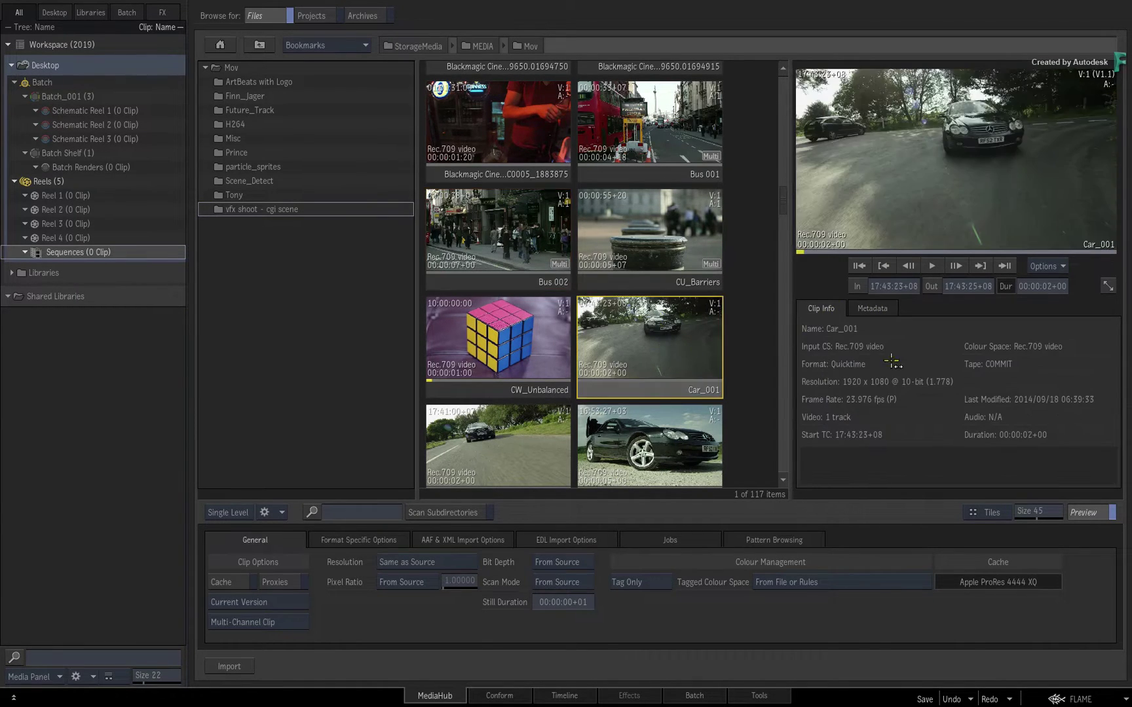
pyautogui.click(882, 309)
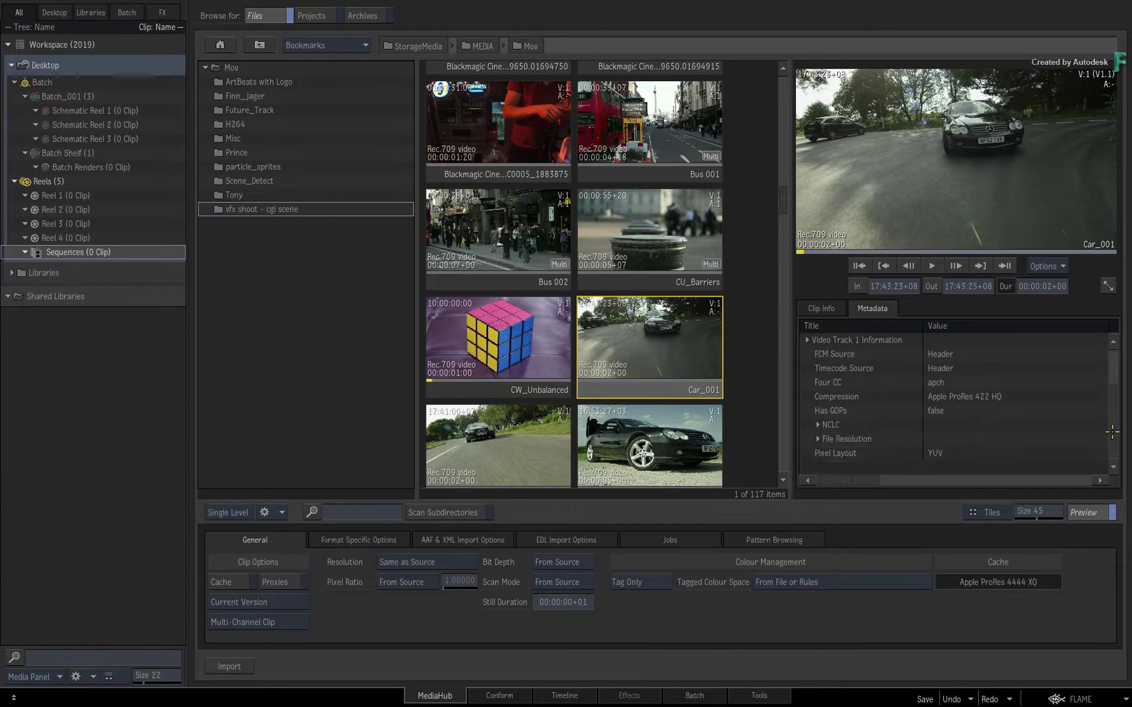
pyautogui.press('p')
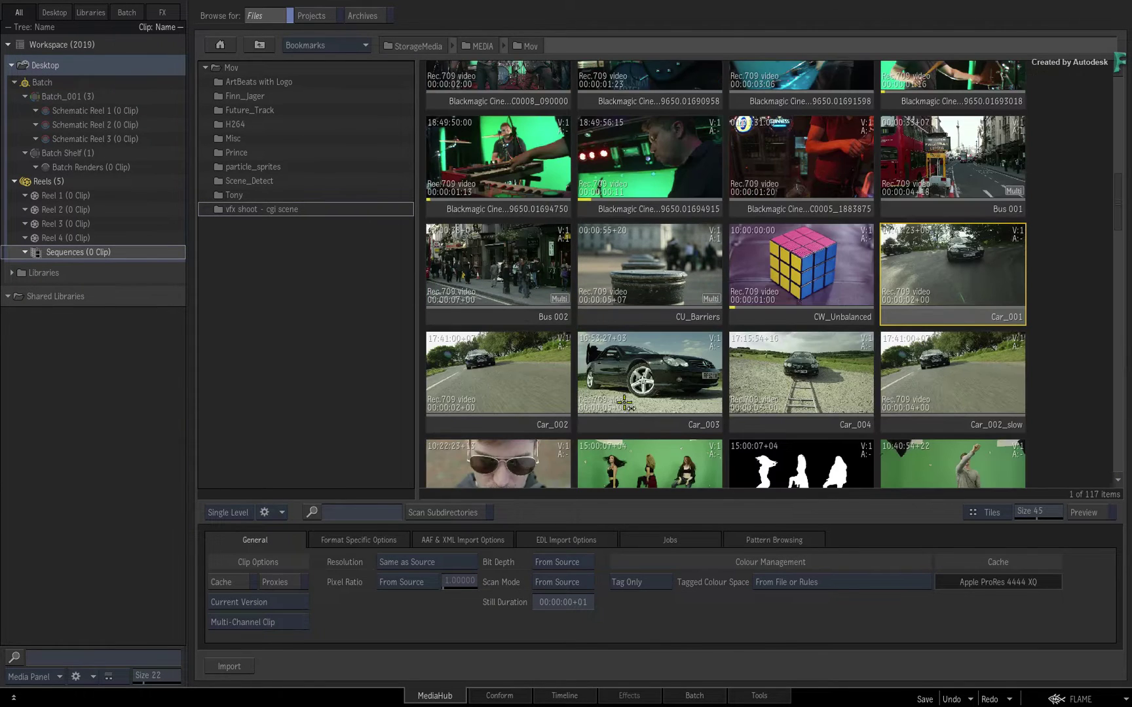
pyautogui.moveTo(1116, 207); pyautogui.dragTo(1108, 79)
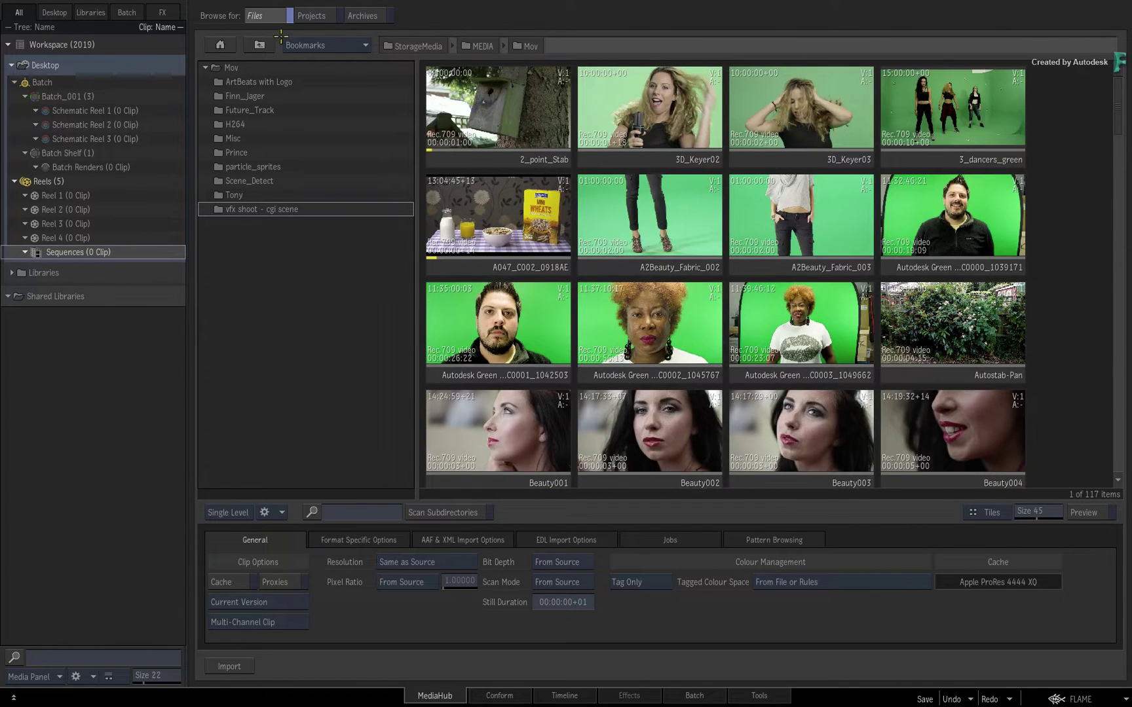
# Step: Open the RED folder with Scan Subdirectories on and scrub clip A020_C028_0729Z5
pyautogui.click(259, 45)
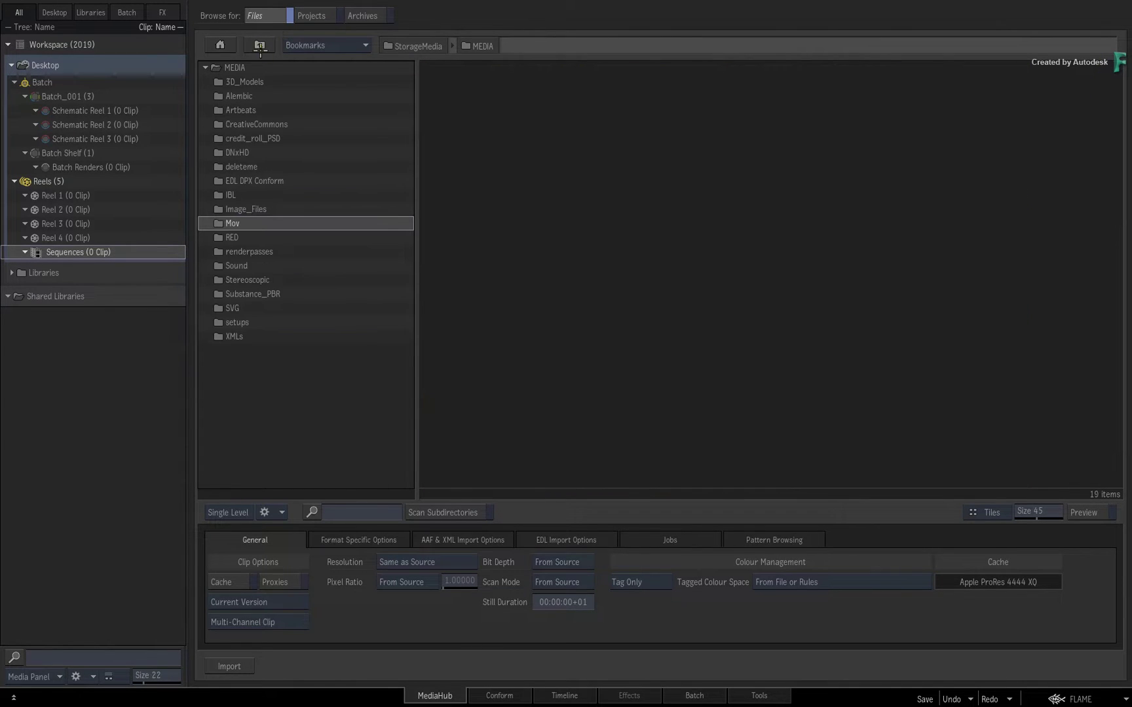
pyautogui.click(292, 239)
pyautogui.doubleClick(297, 234)
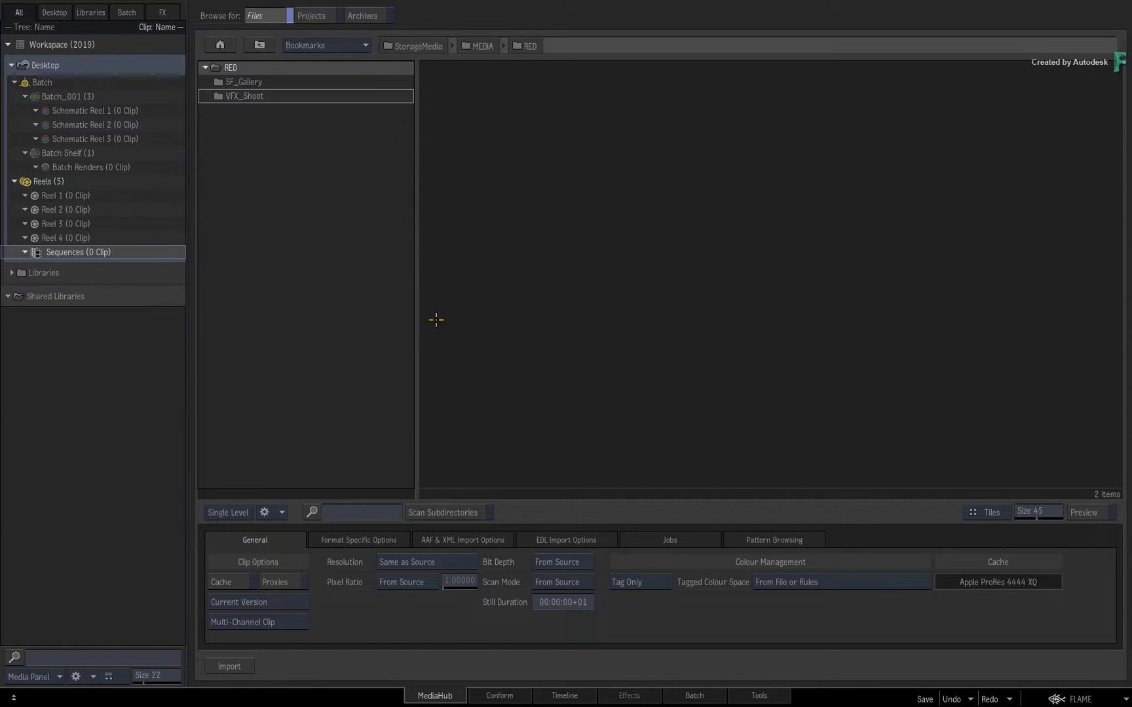
pyautogui.click(442, 512)
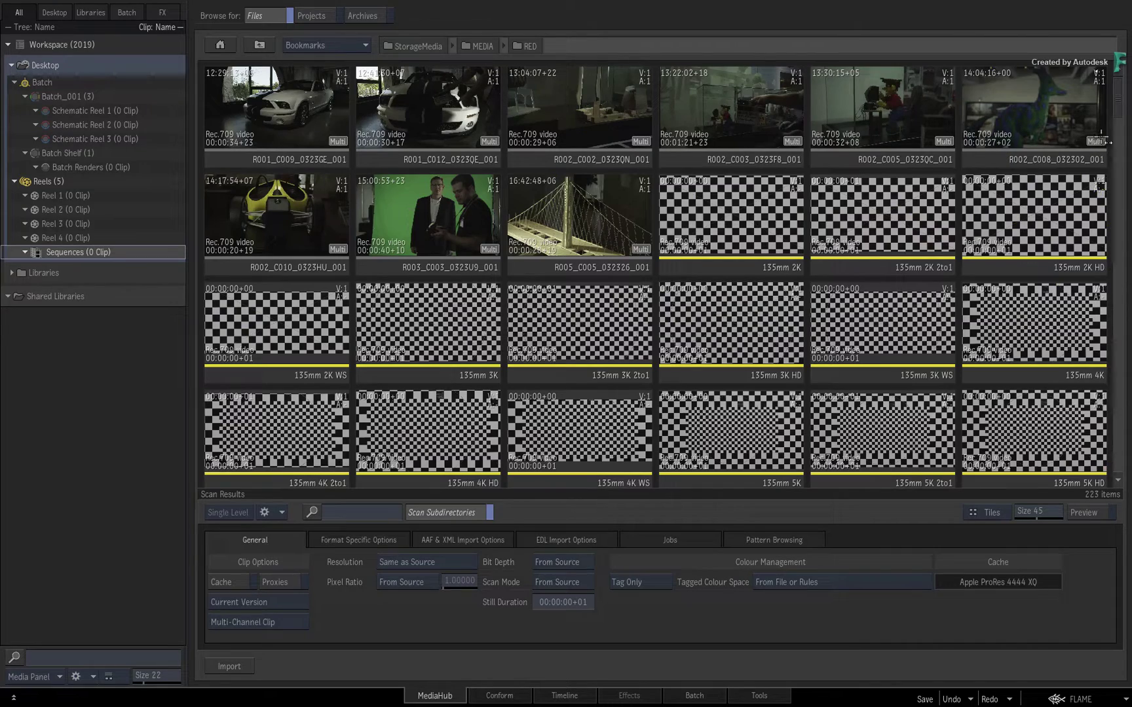
pyautogui.moveTo(1115, 97); pyautogui.dragTo(1113, 336)
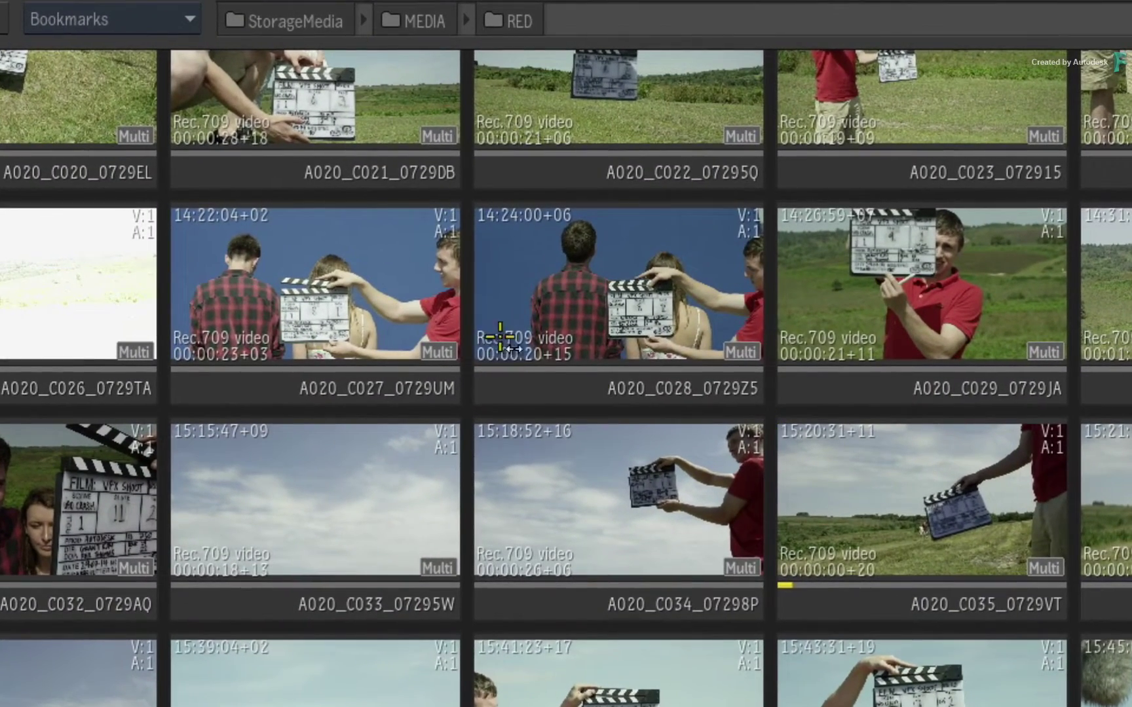
pyautogui.moveTo(500, 341); pyautogui.dragTo(683, 341)
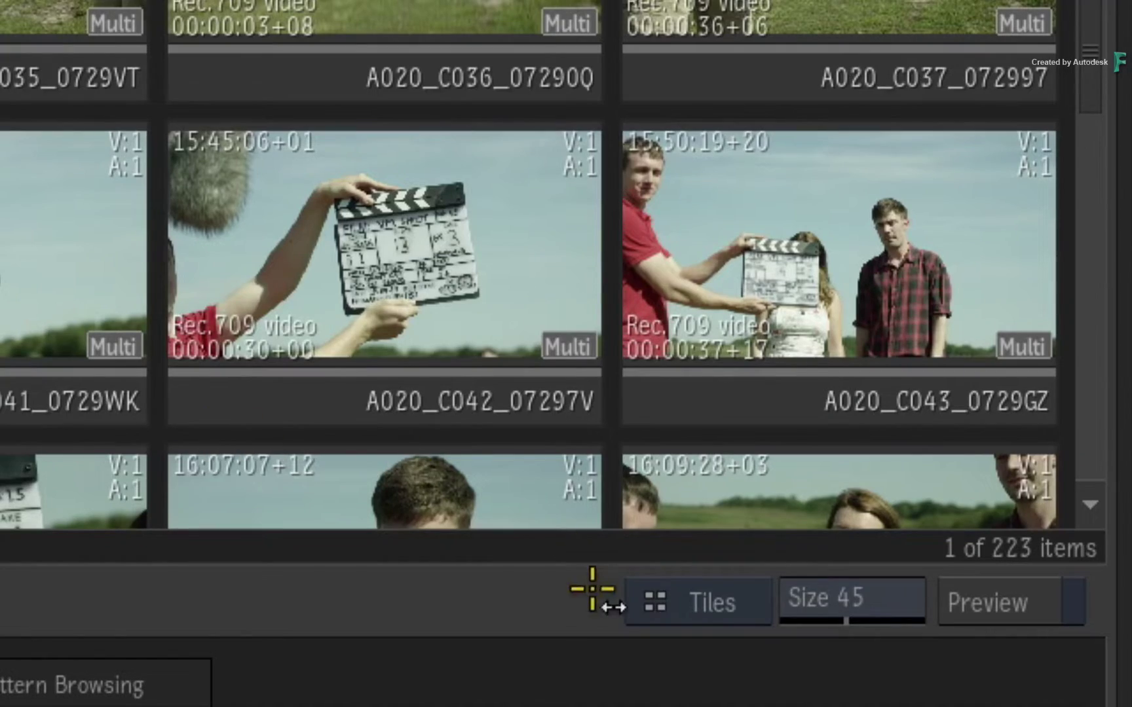
# Step: Switch the RED clips to a list without thumbnails and scroll back to the top
pyautogui.click(973, 512)
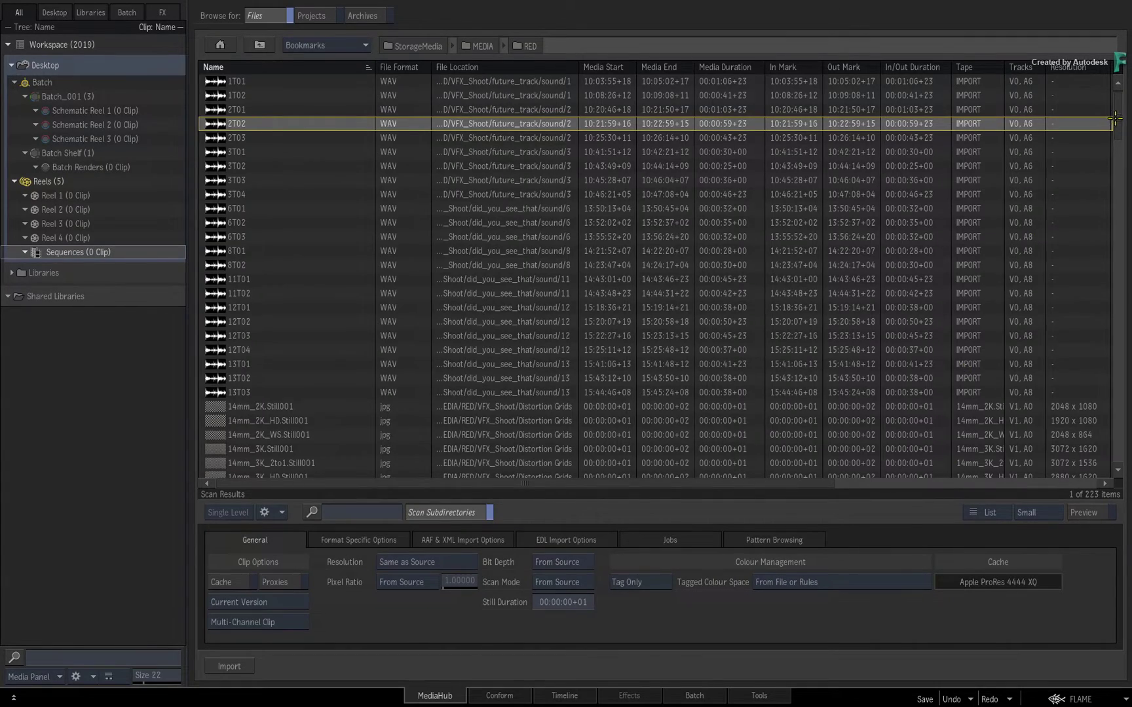
pyautogui.scroll(-10, 1115, 117)
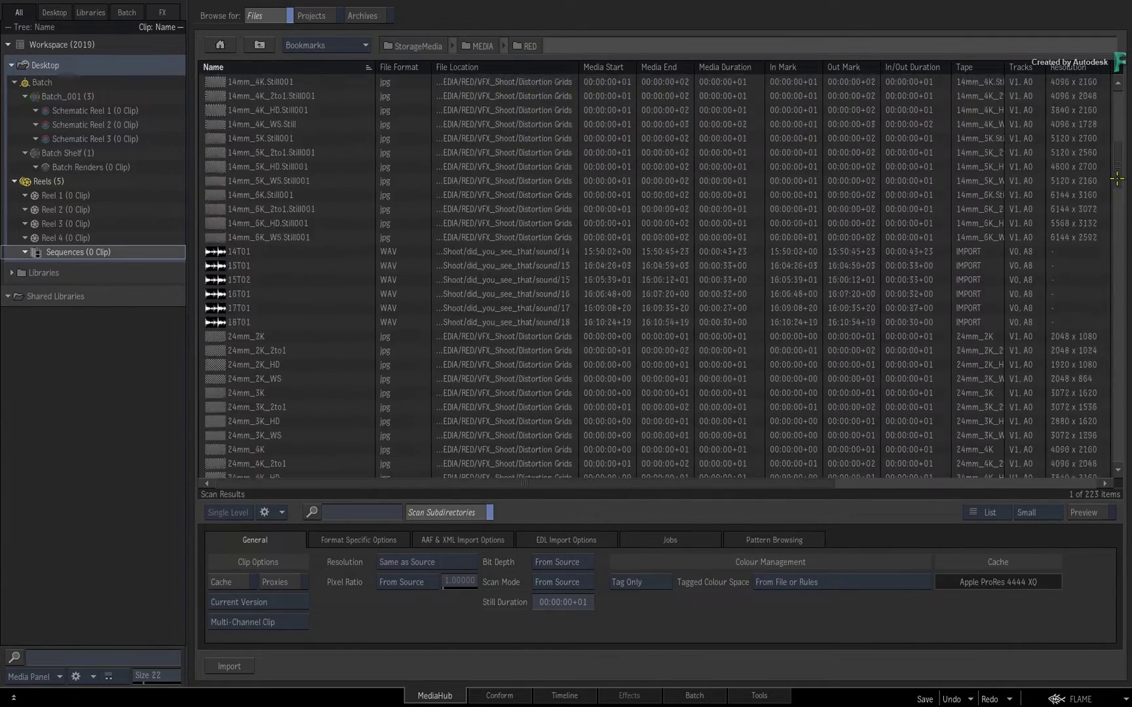
pyautogui.scroll(-5, 1115, 117)
pyautogui.scroll(-10, 590, 383)
pyautogui.scroll(-3, 590, 383)
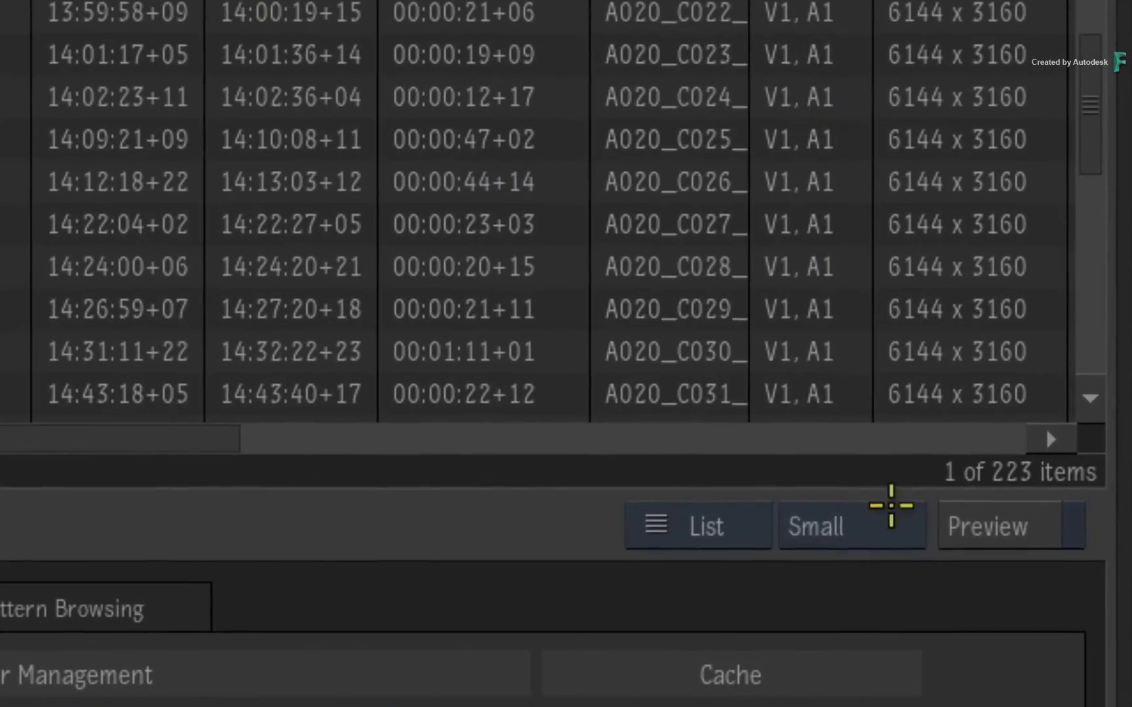
pyautogui.click(1042, 511)
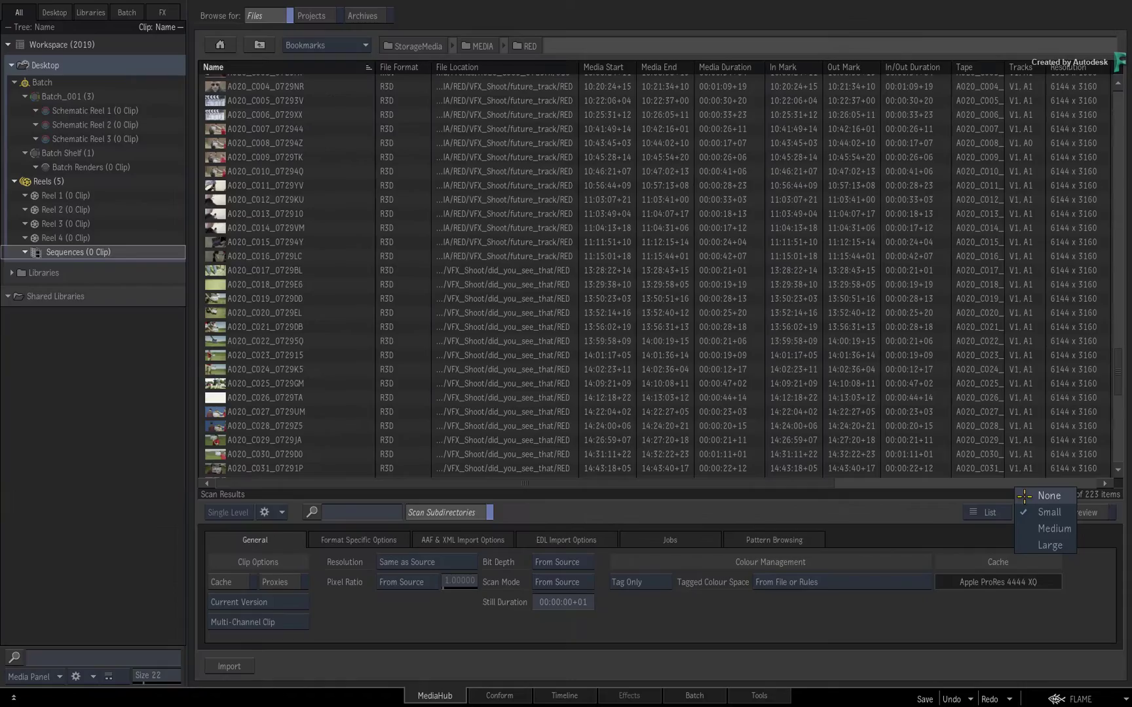
pyautogui.click(1024, 496)
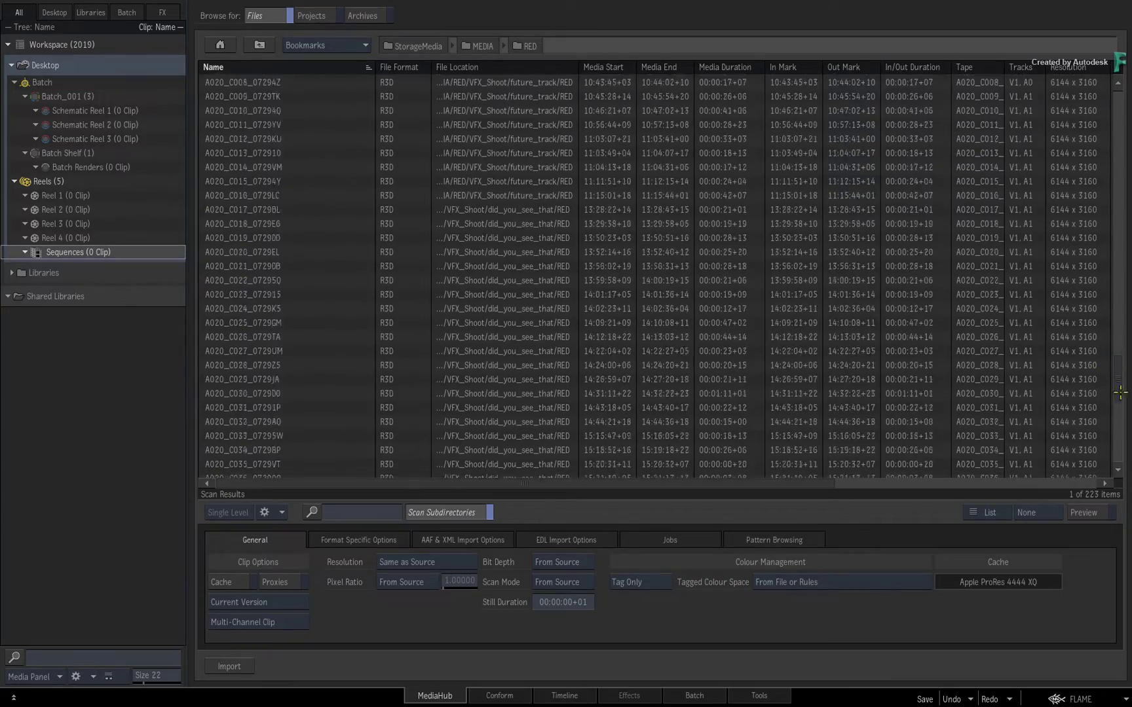
pyautogui.scroll(10, 1114, 361)
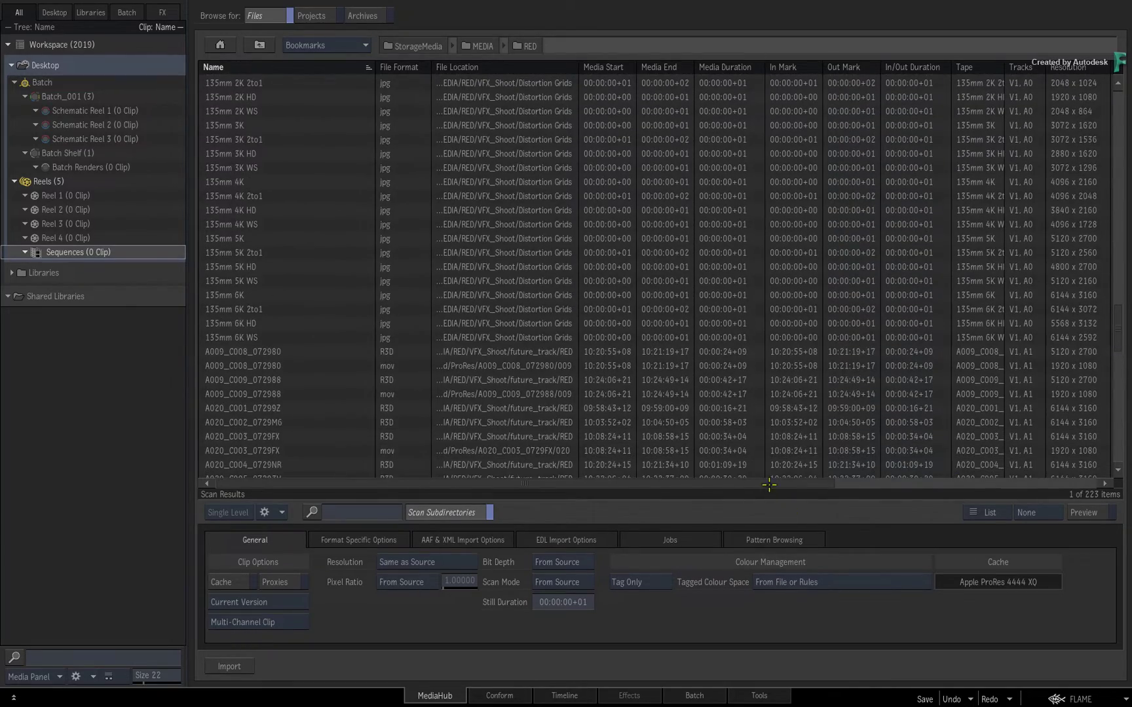
pyautogui.moveTo(768, 483)
pyautogui.mouseDown()
pyautogui.moveTo(978, 455)
pyautogui.moveTo(719, 499)
pyautogui.mouseUp()
pyautogui.moveTo(1114, 319); pyautogui.dragTo(1105, 79)
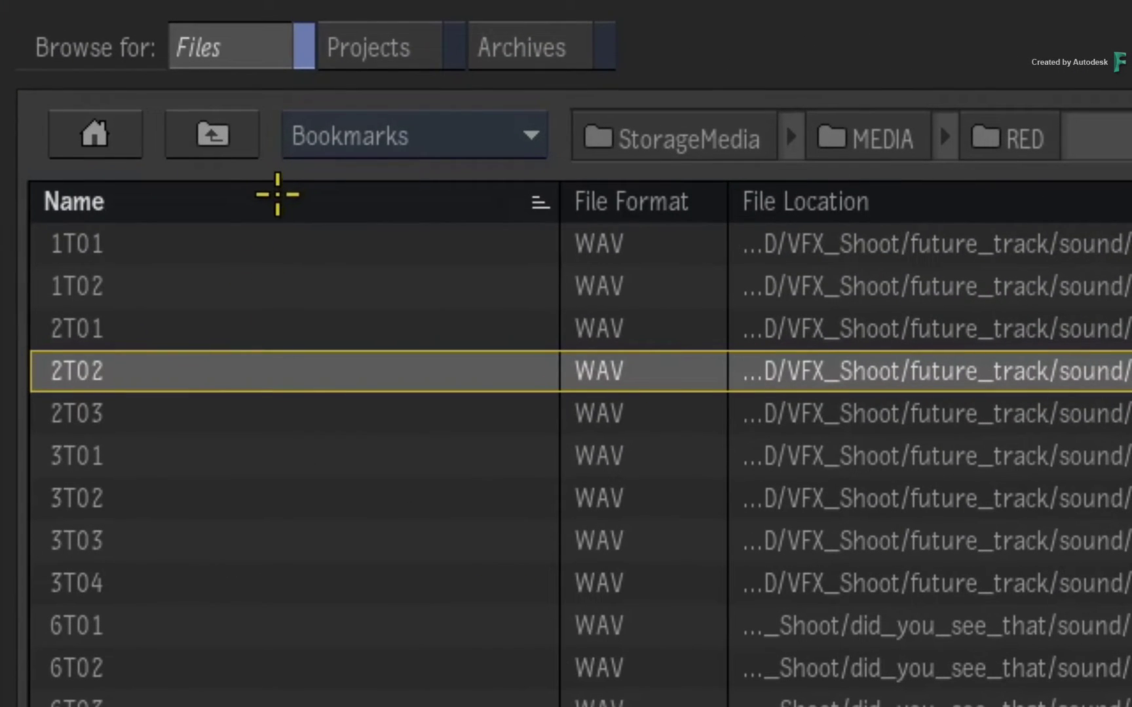
# Step: Set the listing to Show Name Only and move down to the A020 clips
pyautogui.rightClick(274, 202)
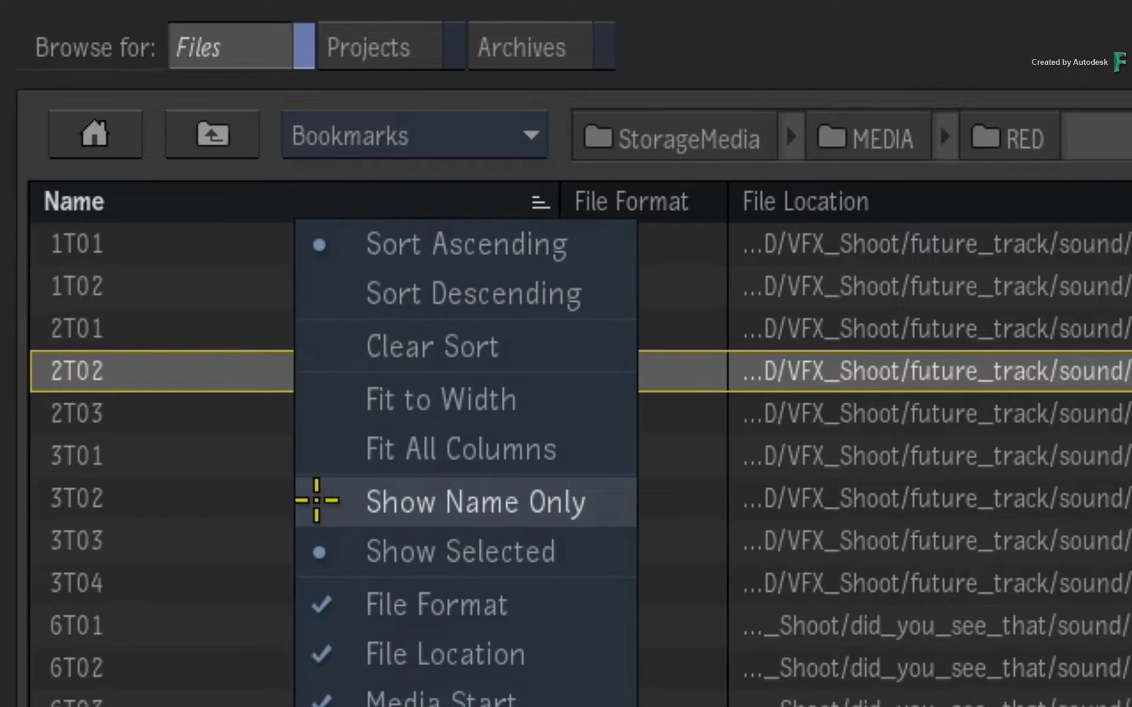
pyautogui.click(317, 501)
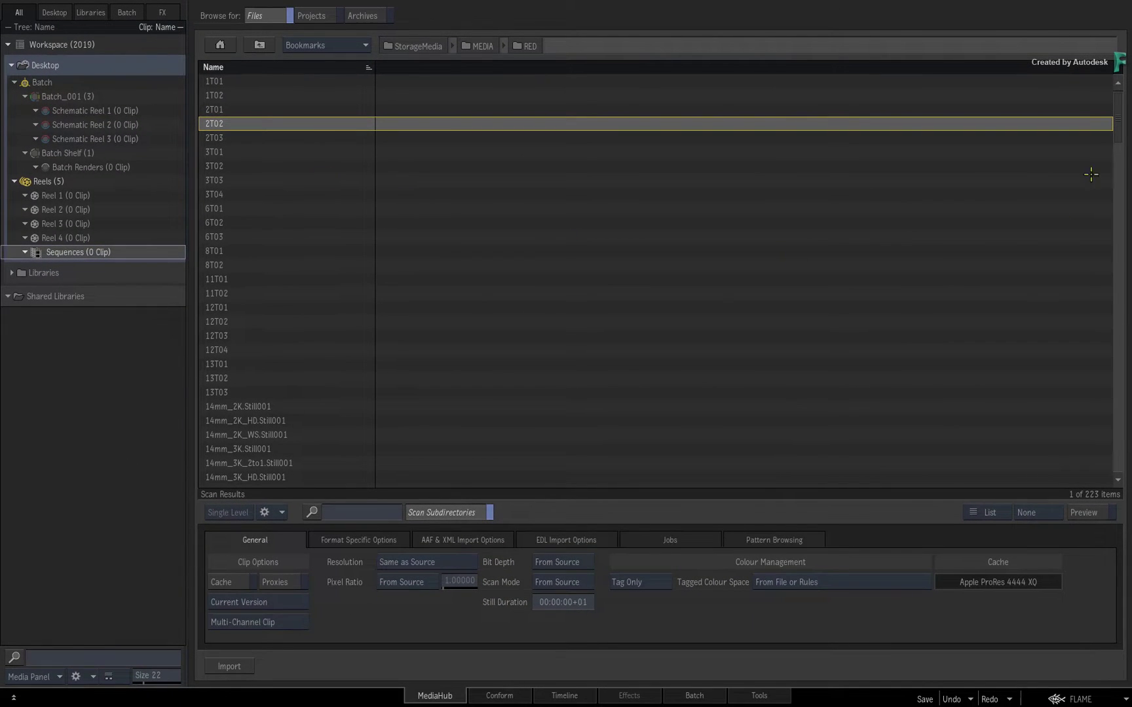
pyautogui.moveTo(1116, 112)
pyautogui.mouseDown()
pyautogui.moveTo(1106, 381)
pyautogui.moveTo(1081, 259)
pyautogui.moveTo(1080, 138)
pyautogui.moveTo(1077, 433)
pyautogui.mouseUp()
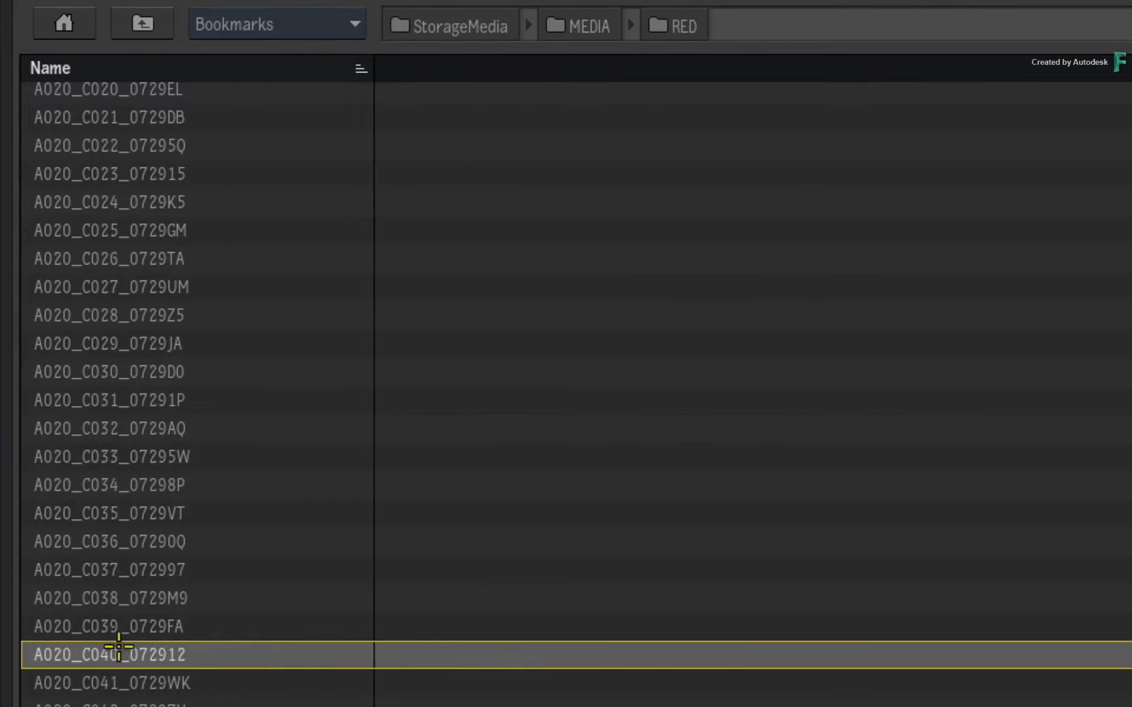
pyautogui.click(93, 344)
pyautogui.keyDown('shift'); pyautogui.click(93, 626); pyautogui.keyUp('shift')
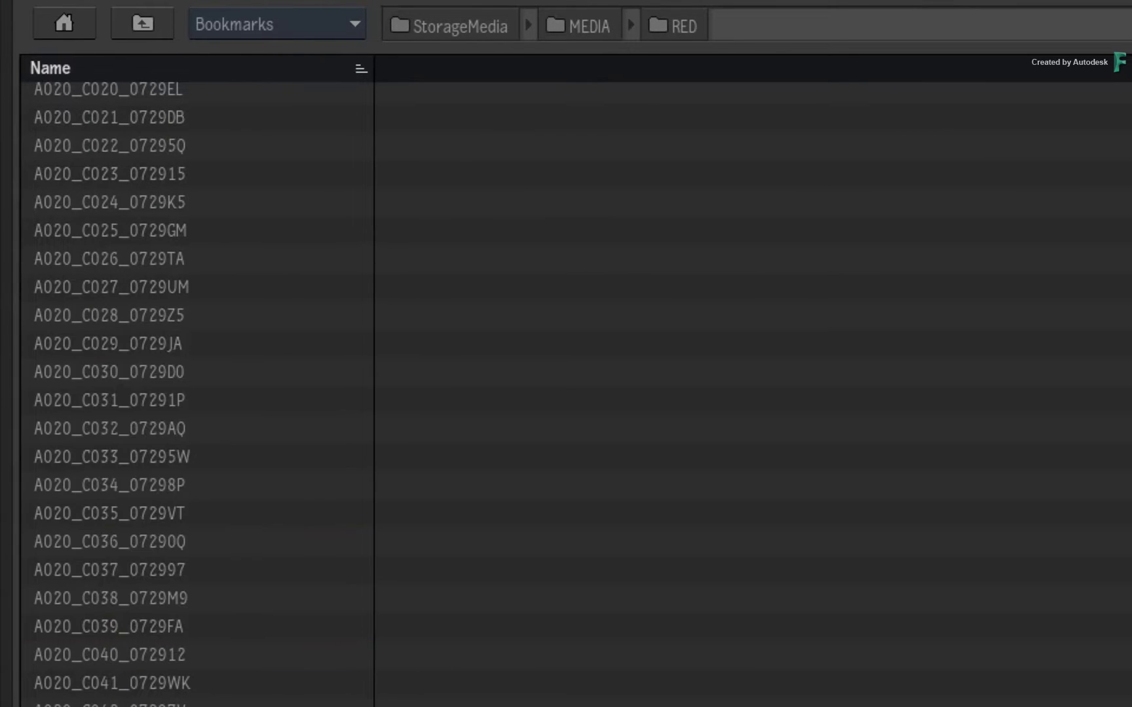
# Step: Select A020 clips C033, C039, C037 and C036 in turn
pyautogui.click(162, 460)
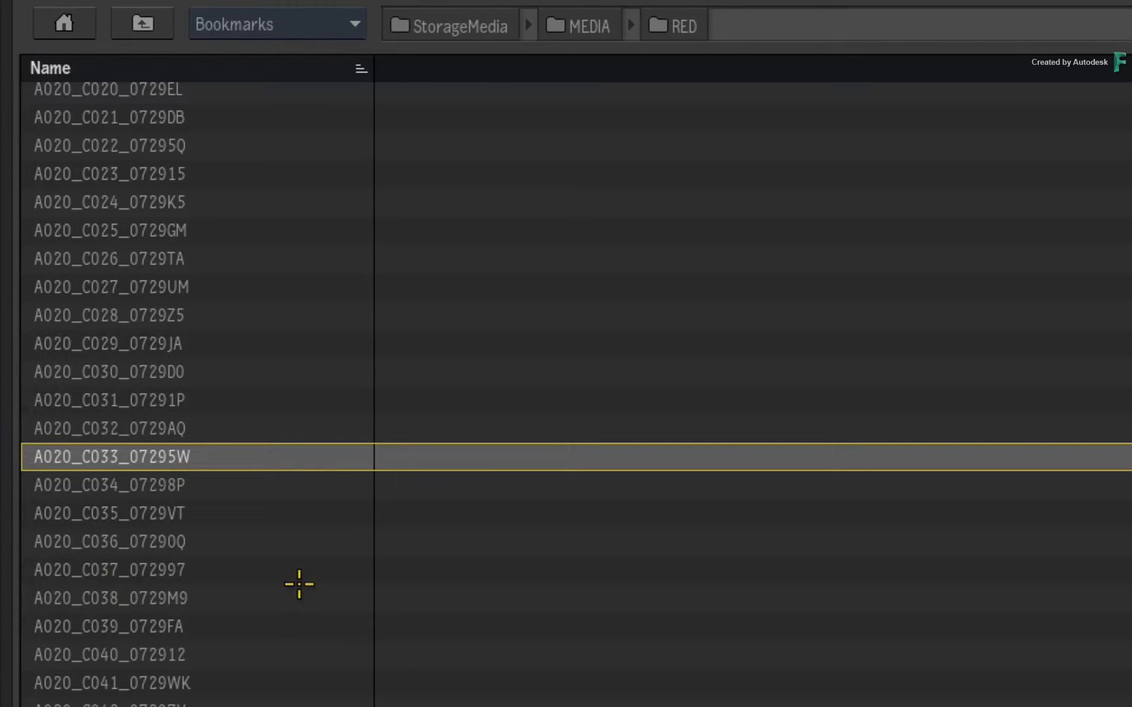
pyautogui.click(143, 622)
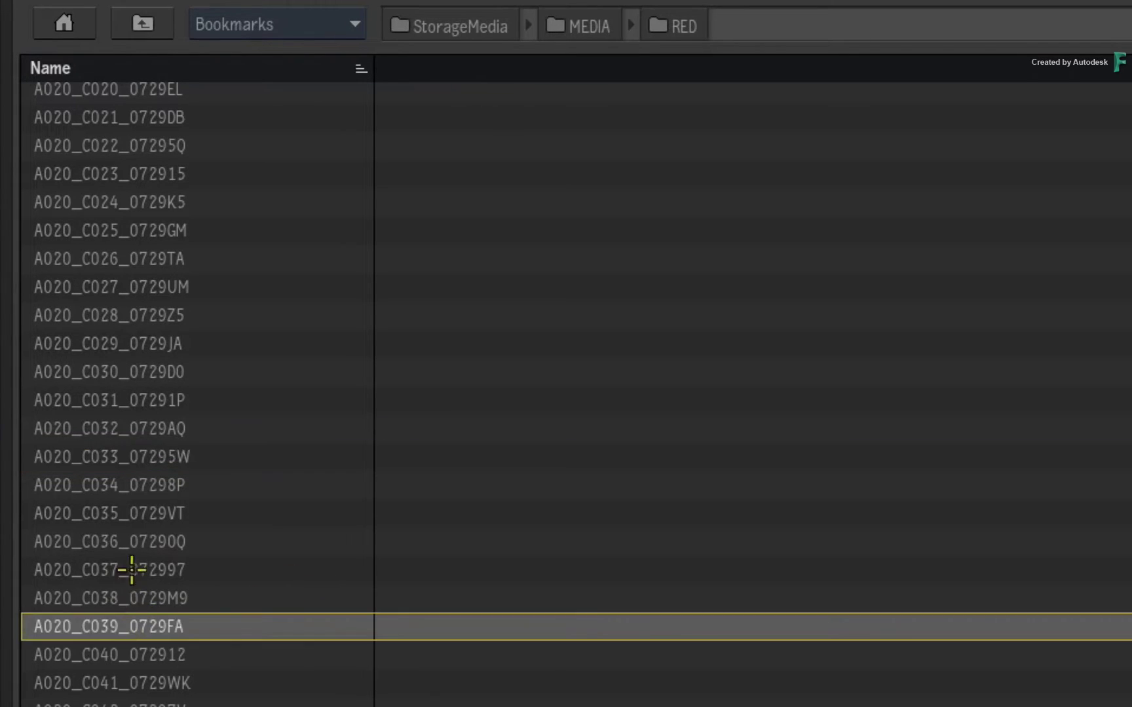
pyautogui.click(138, 574)
pyautogui.click(139, 530)
# Step: Preview A020_C034_07298P and show its Clip Info: R3D, 6144x3160, 23.976 fps
pyautogui.press('Up')
pyautogui.press('Up')
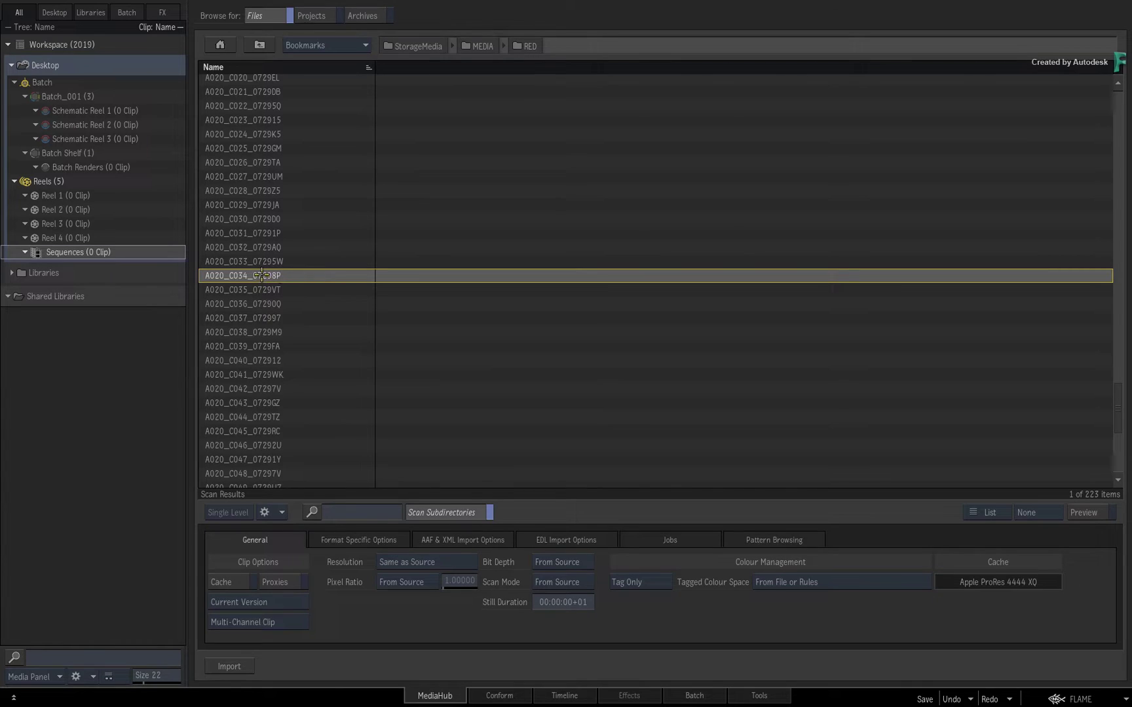
pyautogui.press('p')
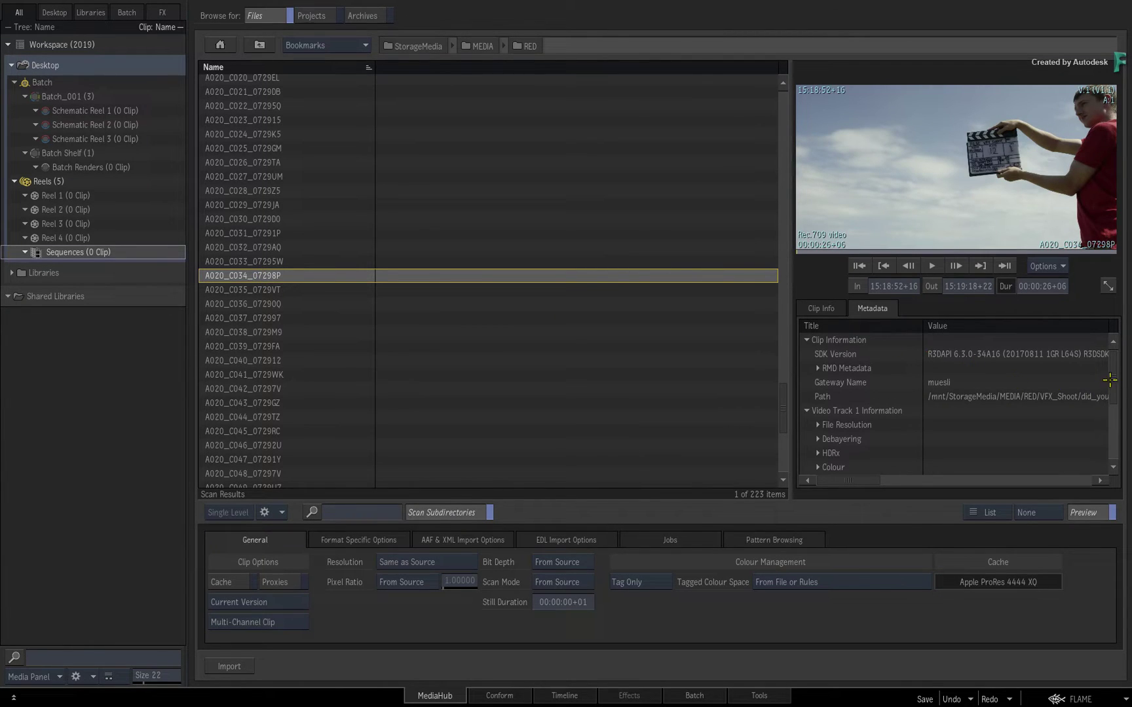
pyautogui.scroll(-3, 1115, 373)
pyautogui.scroll(-3, 1115, 372)
pyautogui.scroll(3, 1116, 372)
pyautogui.scroll(3, 1061, 353)
pyautogui.click(821, 308)
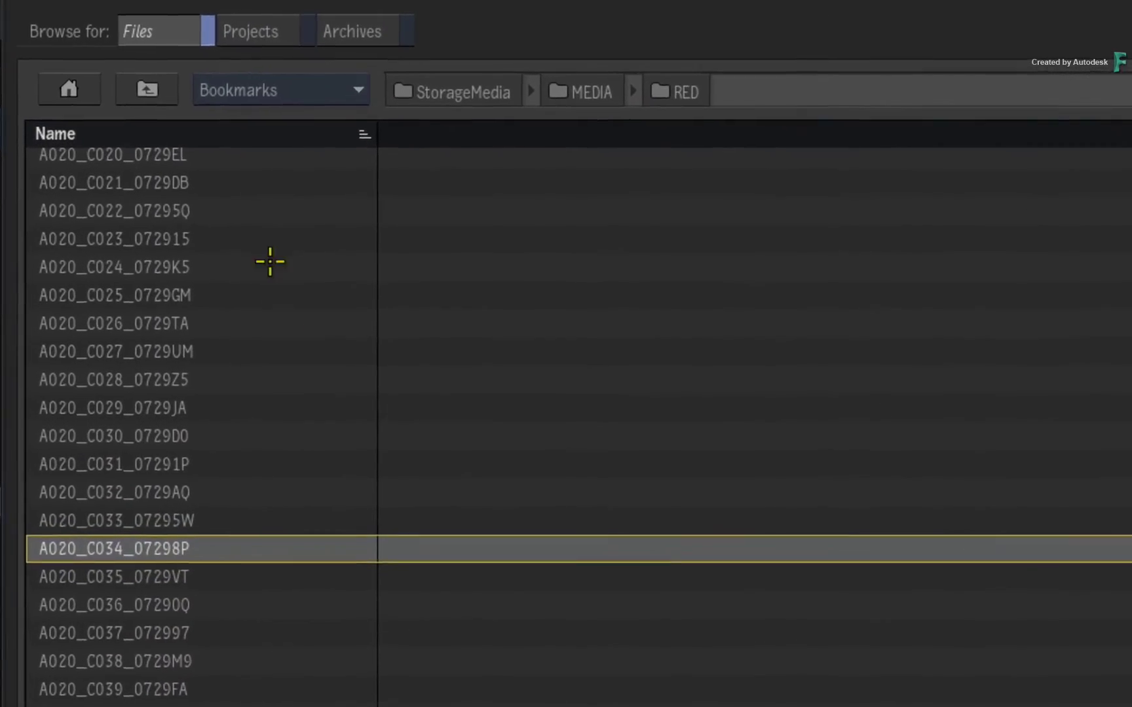
# Step: Untick Show Name Only to restore all columns, then preview the 2T02 WAV clip
pyautogui.rightClick(252, 141)
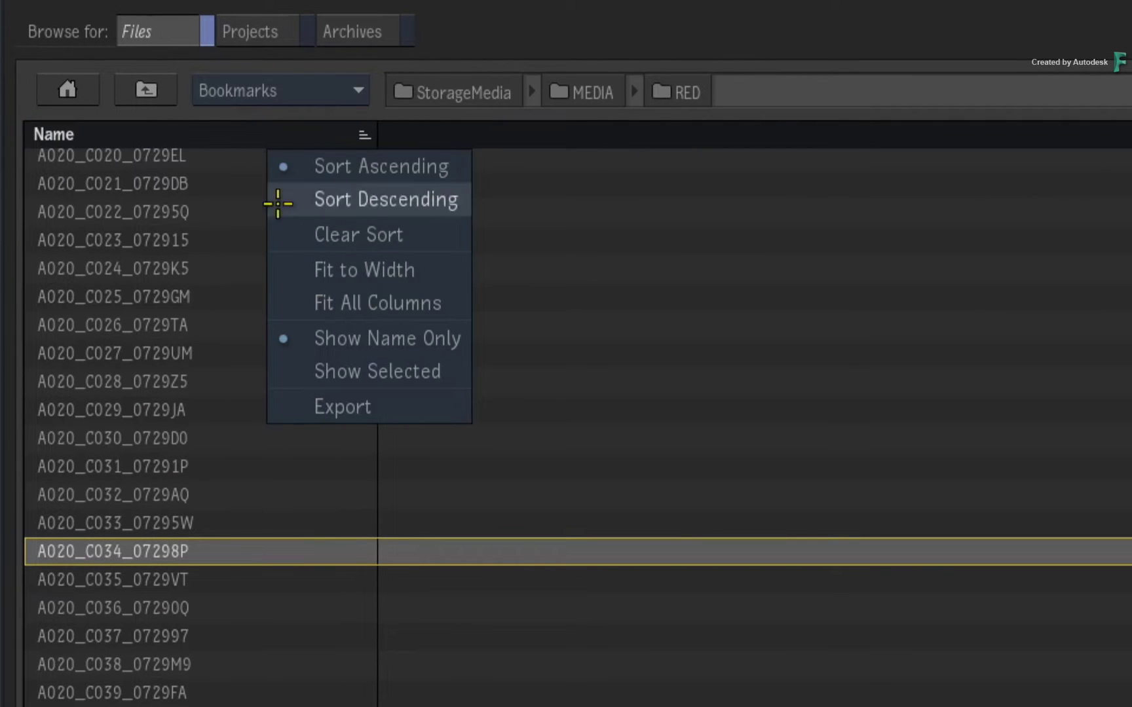
pyautogui.click(288, 372)
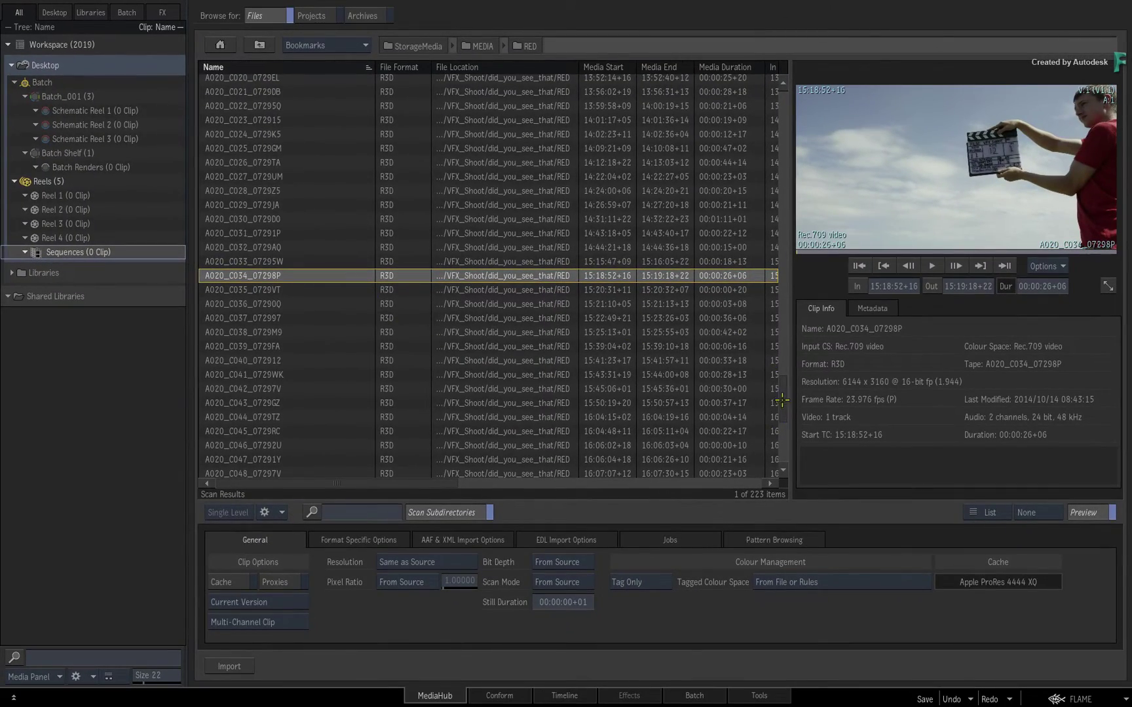
pyautogui.moveTo(781, 400); pyautogui.dragTo(765, 110)
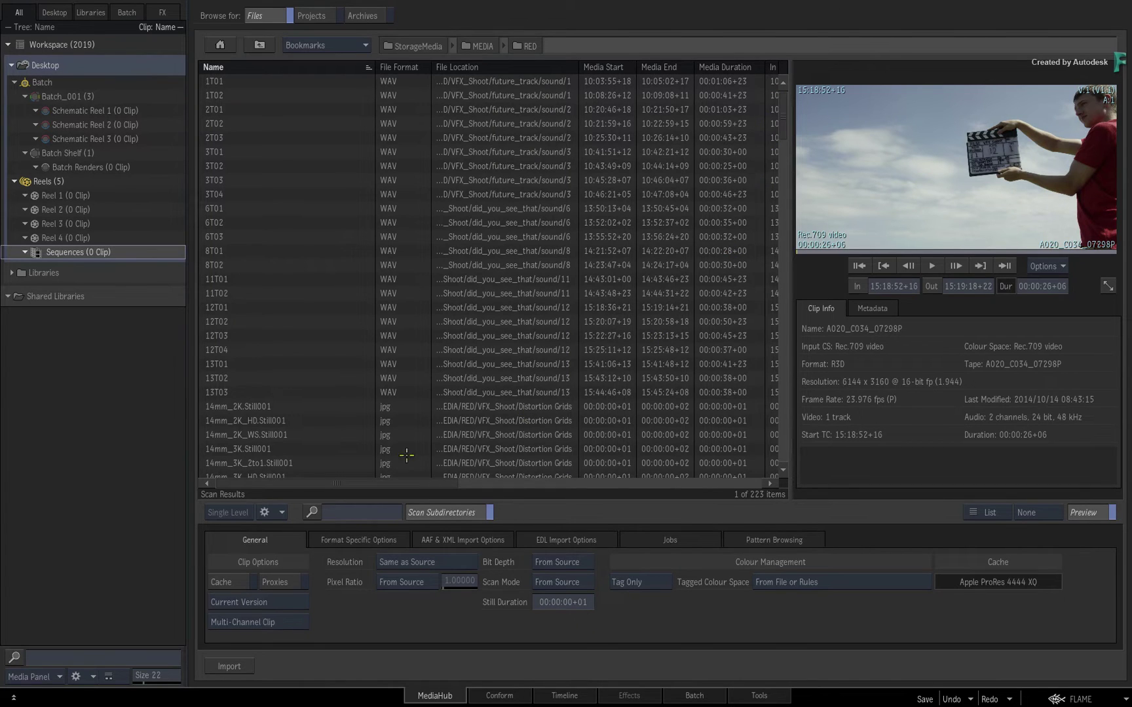
pyautogui.click(781, 123)
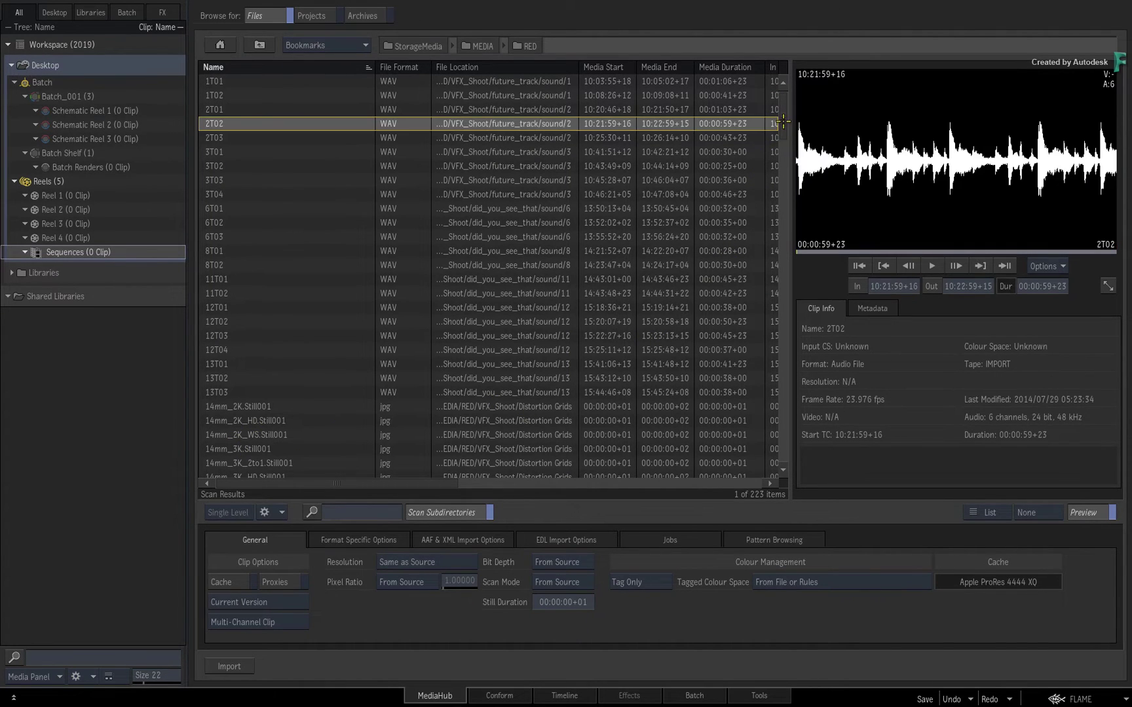
pyautogui.moveTo(781, 122); pyautogui.dragTo(769, 378)
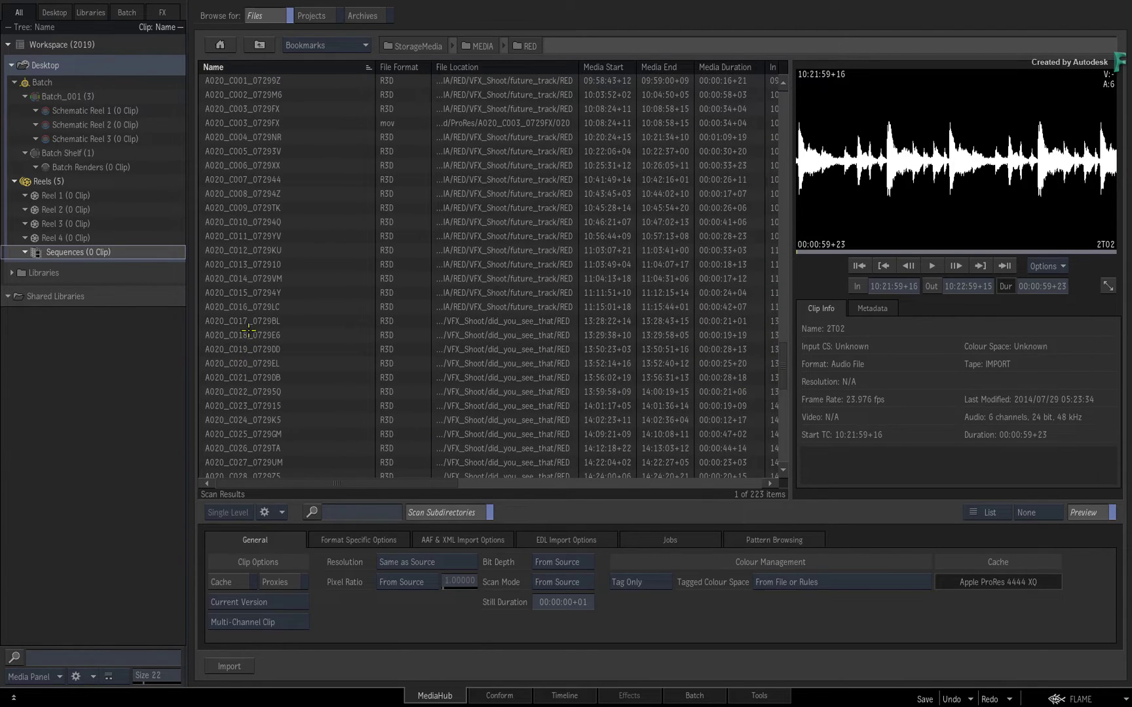
# Step: Preview A020 clips C020, C017, C014, C013, C010 and C011
pyautogui.click(247, 363)
pyautogui.press('Up')
pyautogui.press('Up')
pyautogui.press('Up')
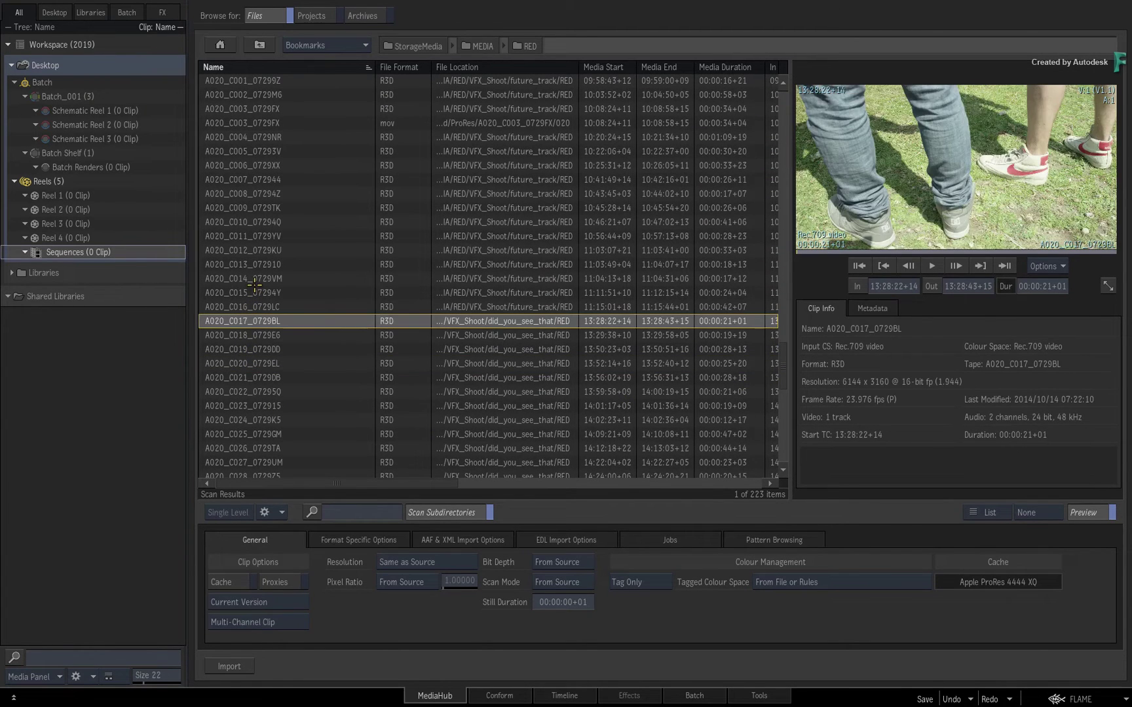
pyautogui.click(254, 278)
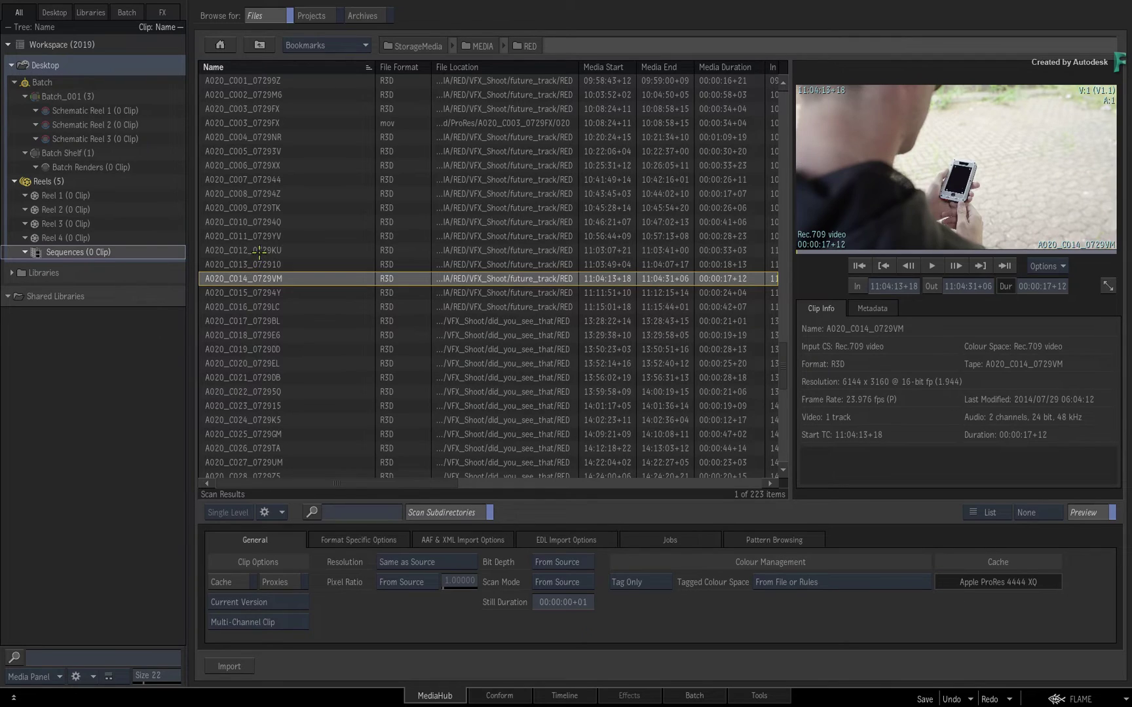
pyautogui.press('Up')
pyautogui.click(273, 225)
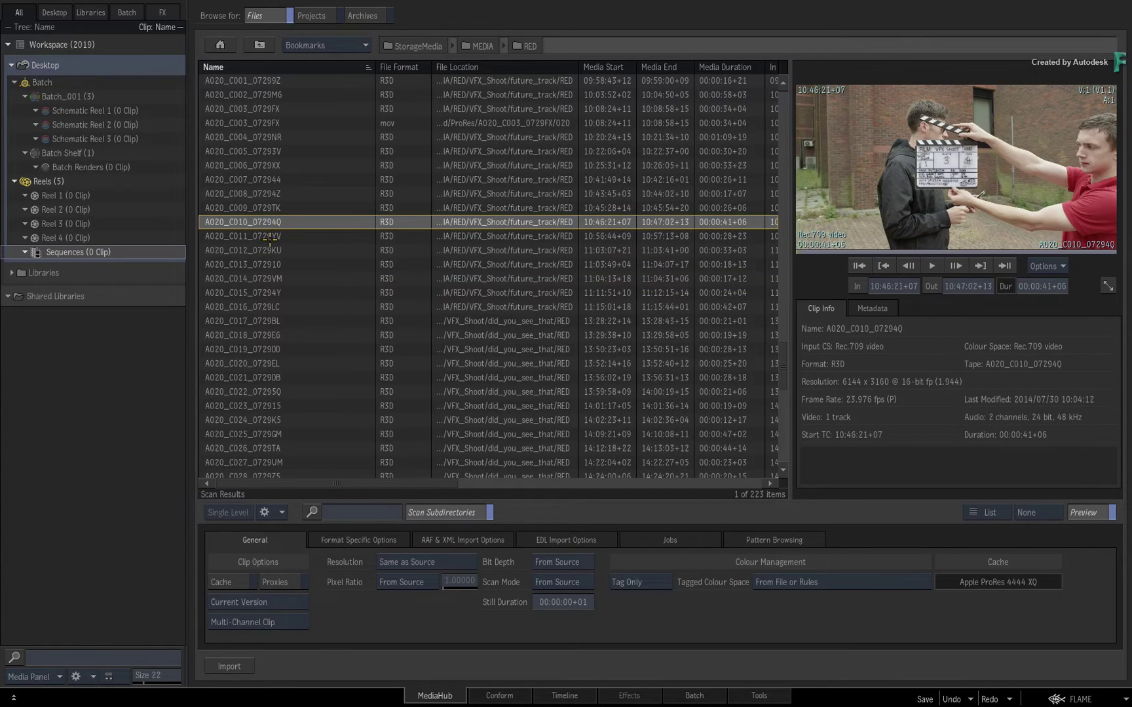
pyautogui.click(262, 237)
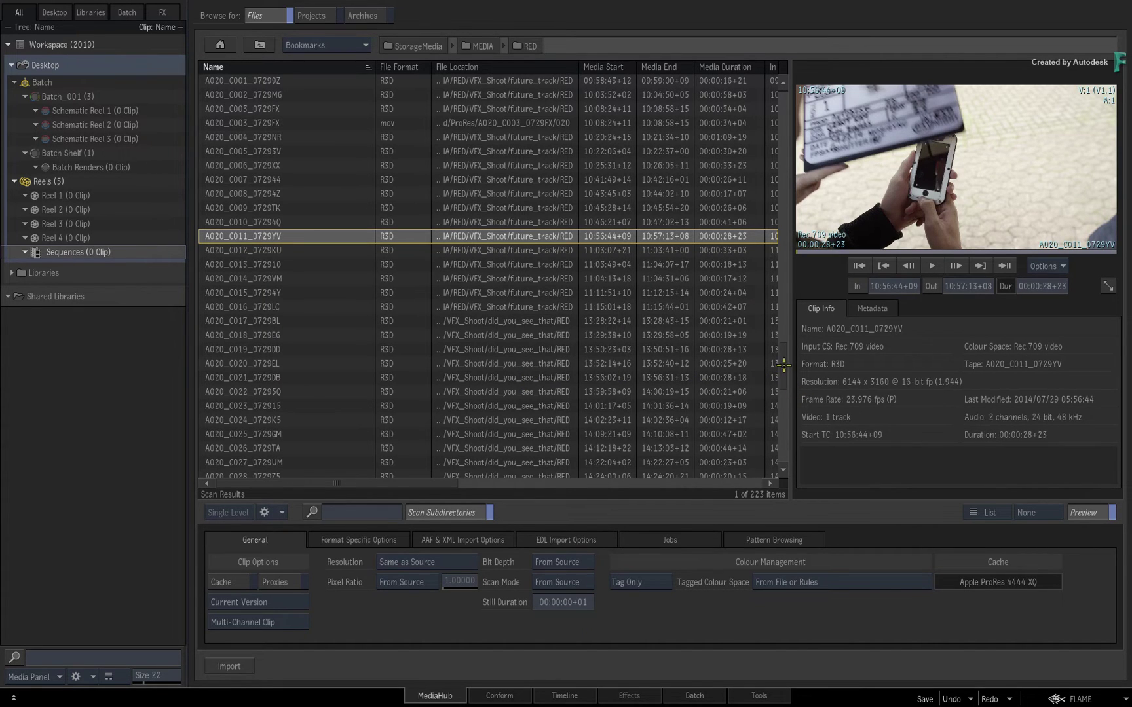
pyautogui.moveTo(783, 376); pyautogui.dragTo(789, 435)
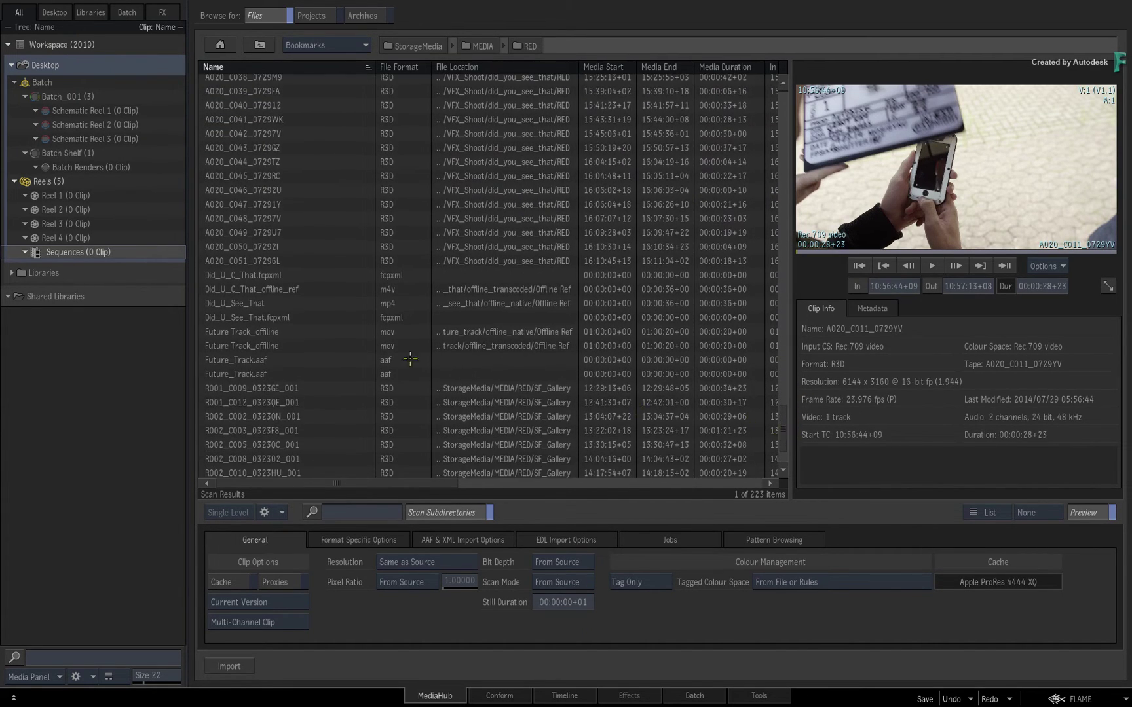
# Step: Preview A020 clips C049, C048, C047 and C046 in turn
pyautogui.click(250, 232)
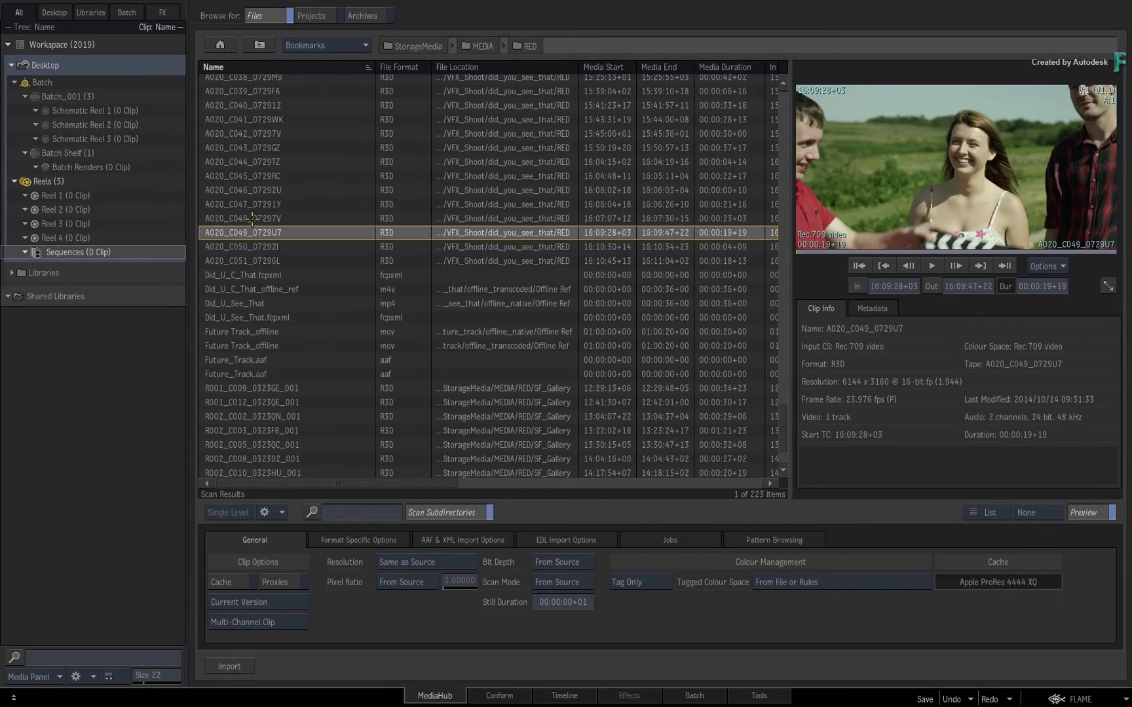
pyautogui.click(250, 219)
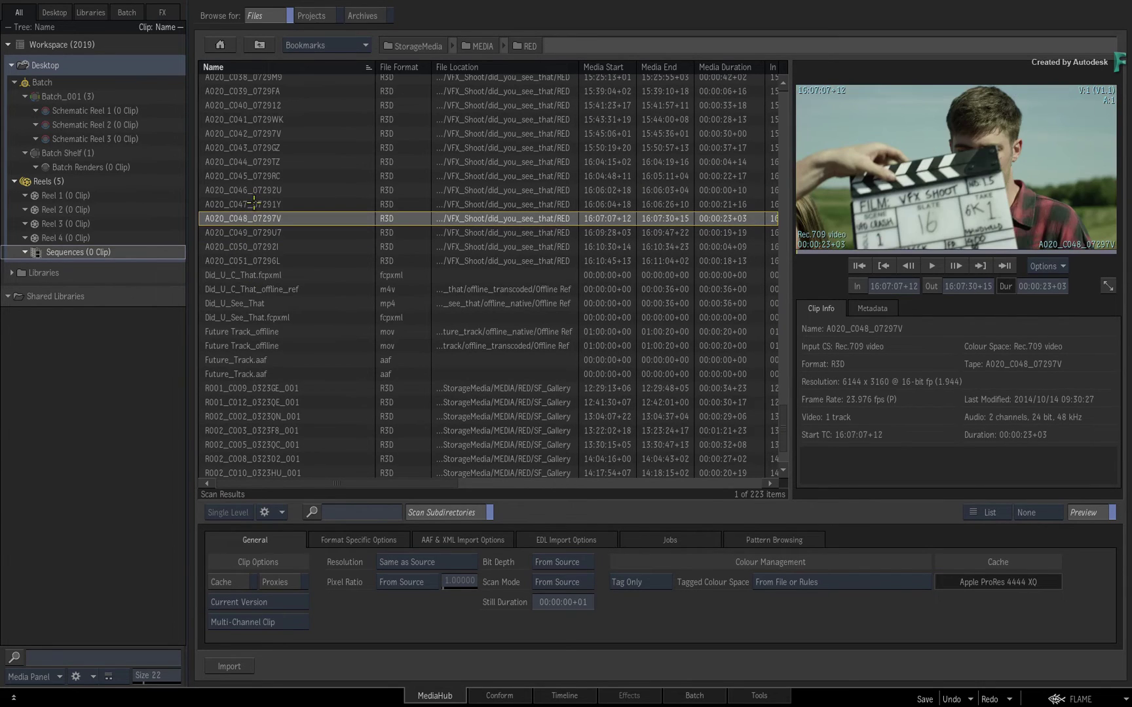
pyautogui.click(254, 201)
pyautogui.click(262, 185)
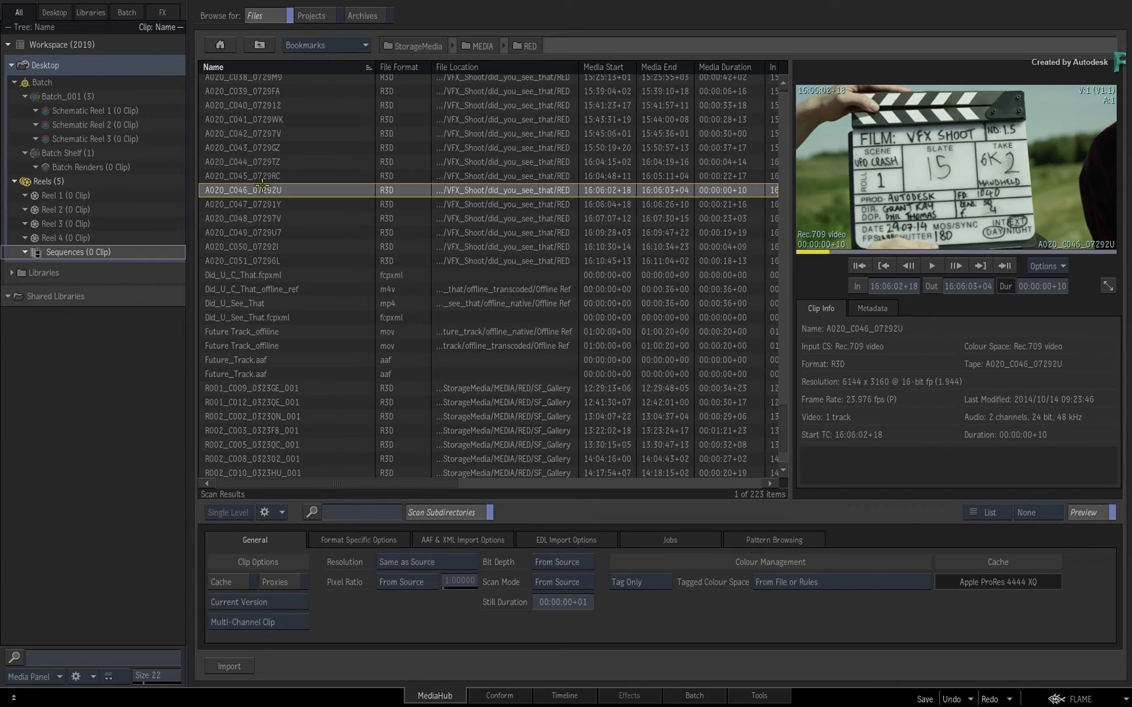